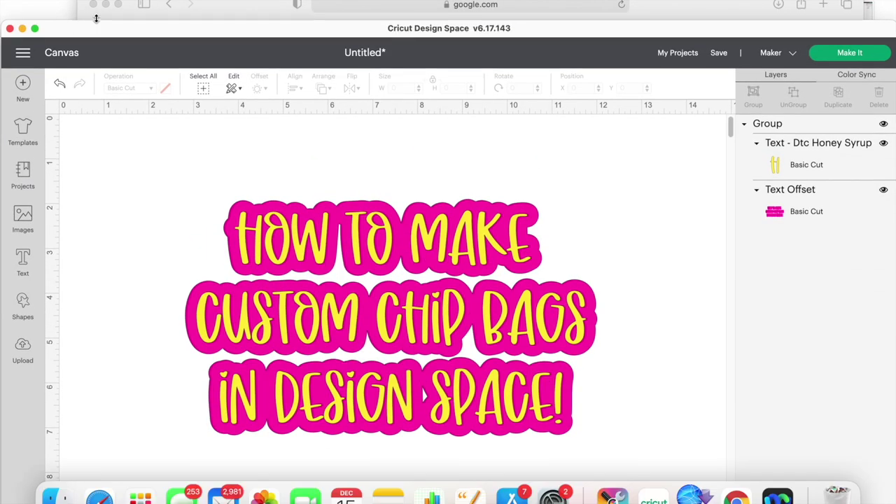
Switch to the Safari browser and search Google for "lol surprise background", showing the image results.
click(249, 10)
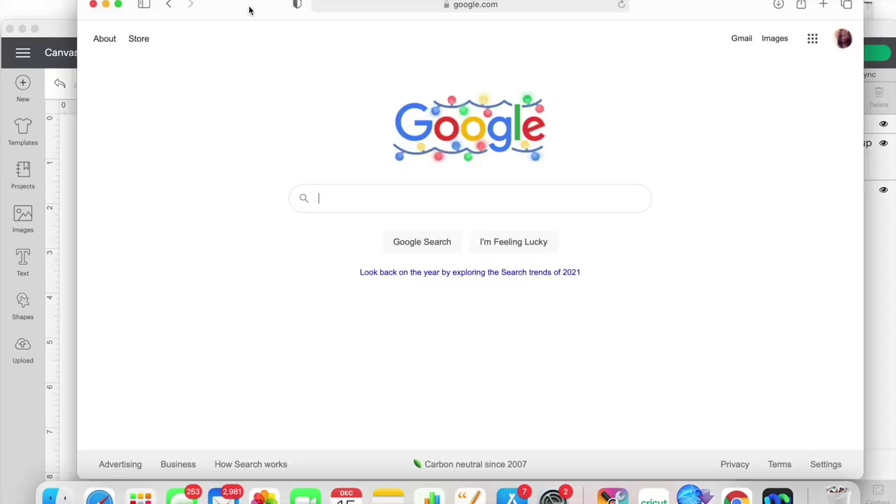
click(118, 7)
click(389, 250)
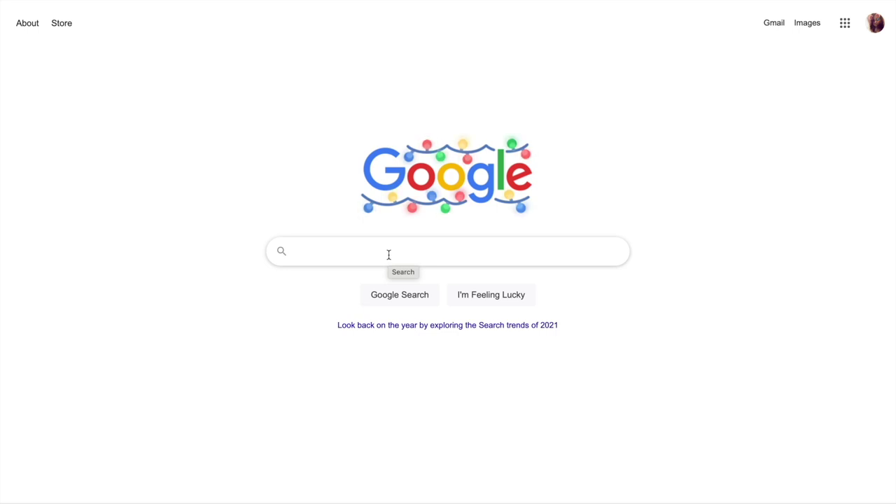
text(l)
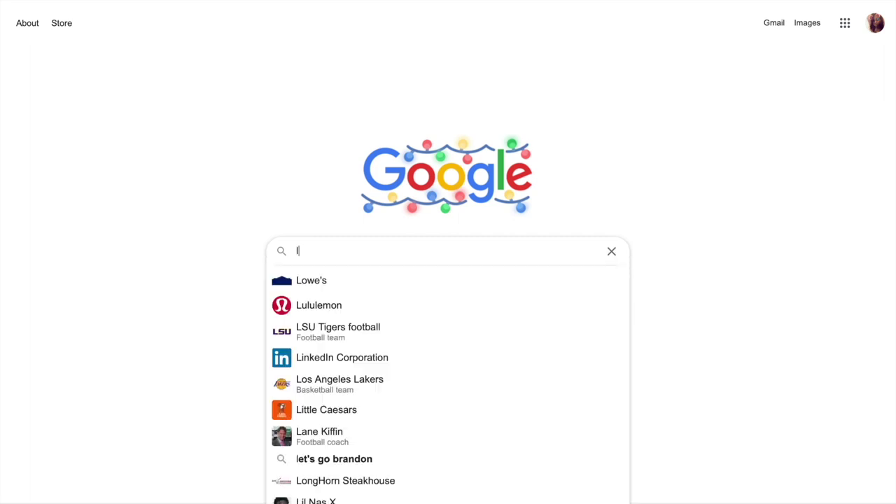
text(ol surpr)
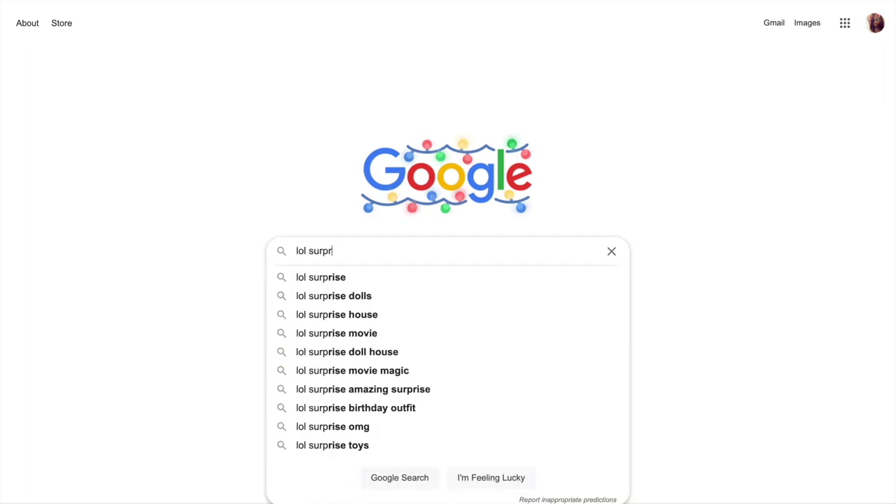
text(ise back)
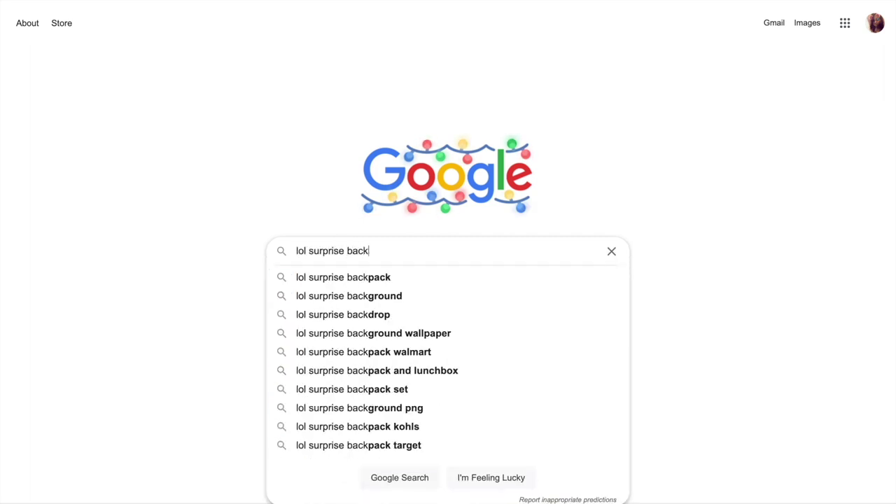
text(ground)
key(Return)
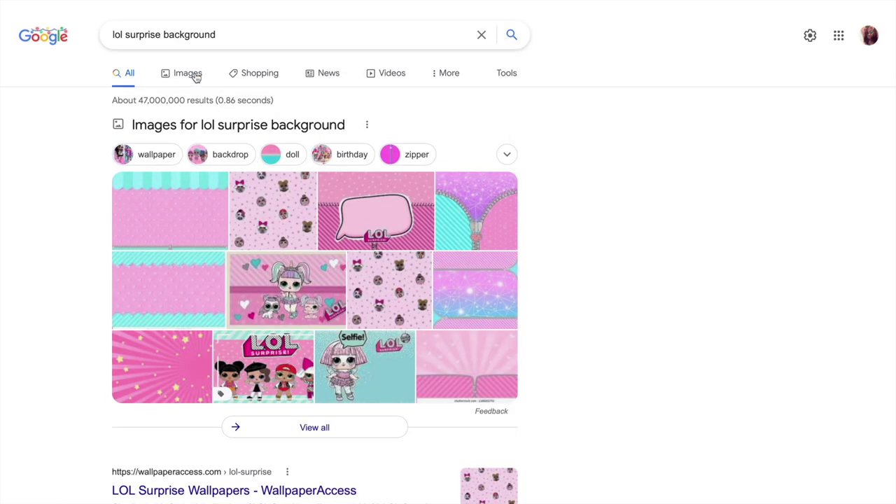
click(187, 73)
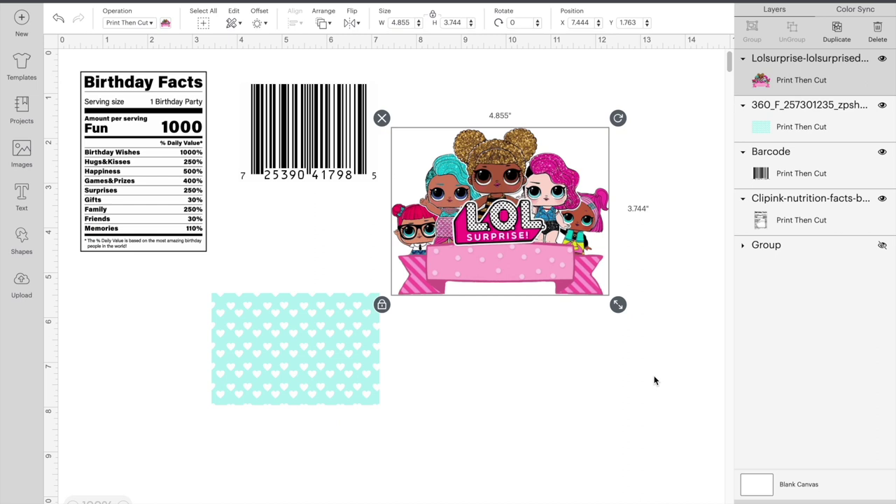
Move the LOL Surprise graphic upward, then resize the heart background to 11 inches wide by 8.5 inches high without keeping proportions.
click(654, 381)
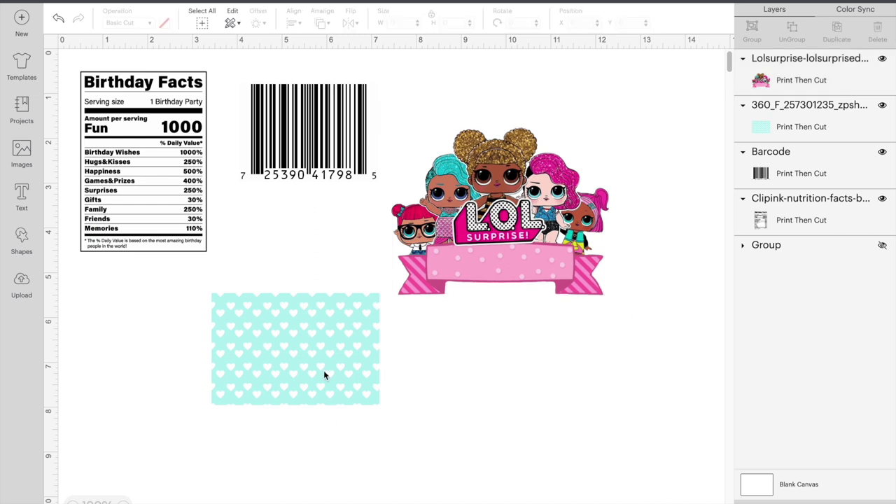
drag(528, 258, 535, 198)
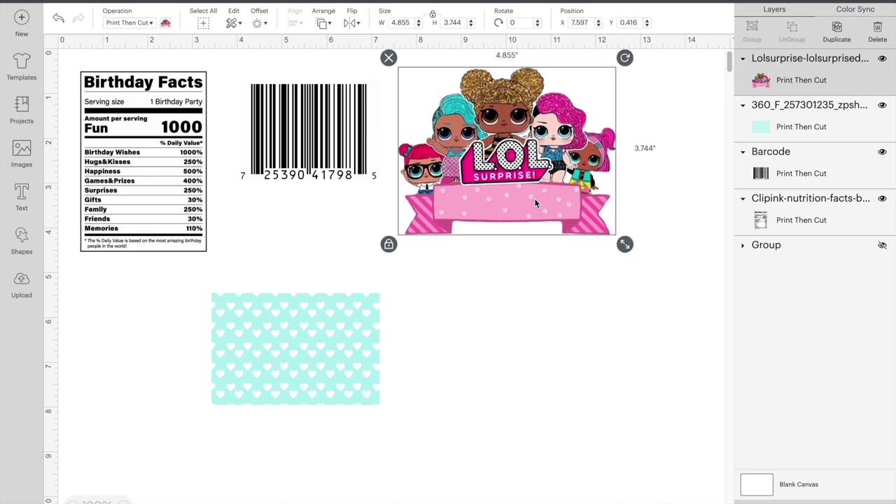
click(279, 361)
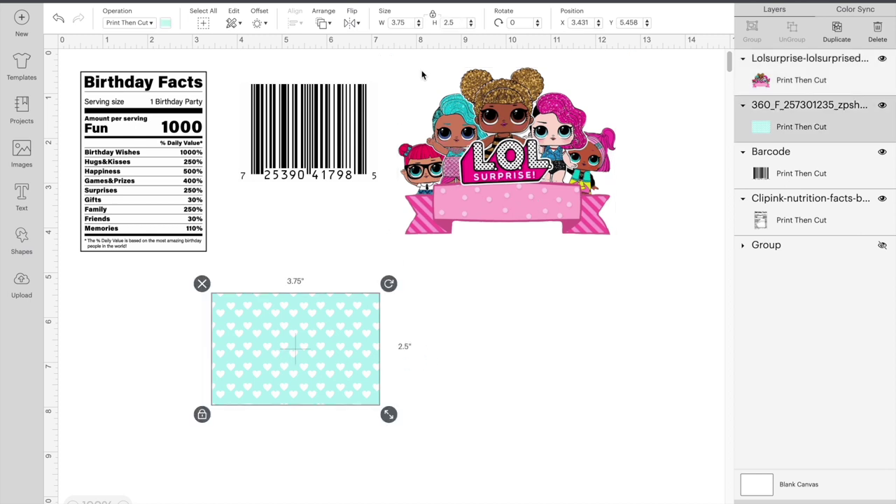
click(434, 18)
click(407, 23)
text(11)
key(Return)
click(461, 26)
text(8)
key(Return)
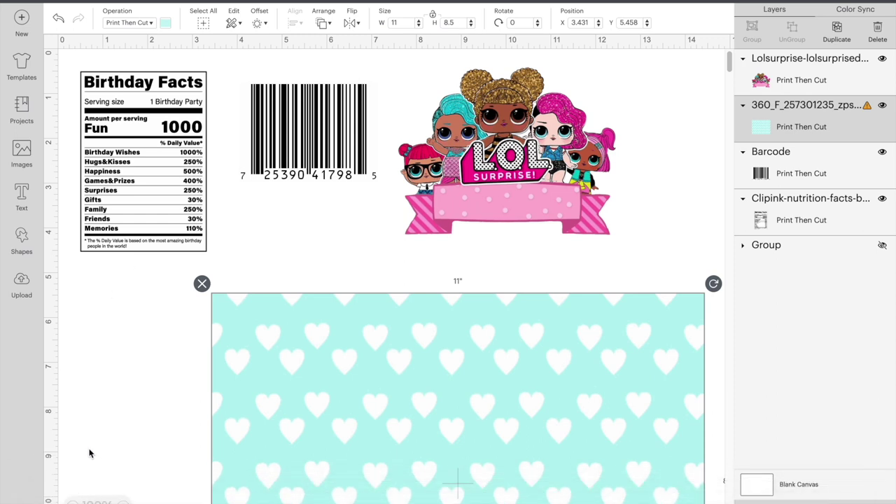
Move the enlarged heart background to about X 6.056, Y 4.069 on the canvas.
click(72, 501)
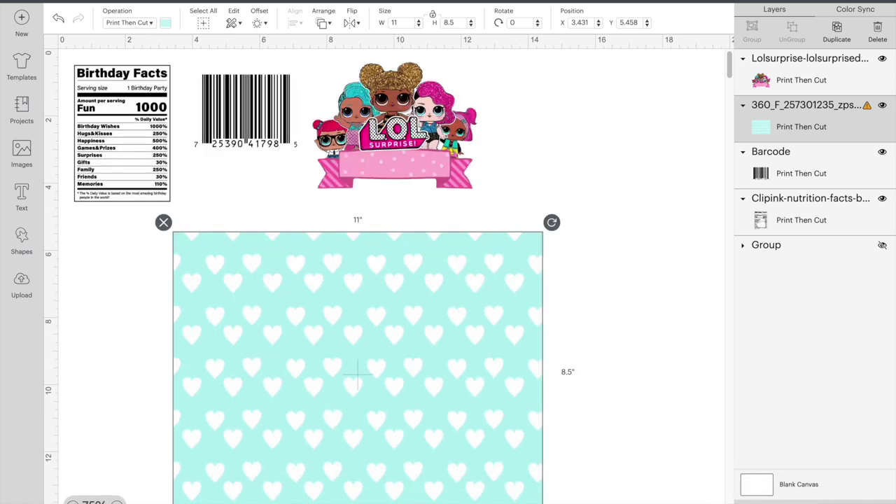
click(73, 501)
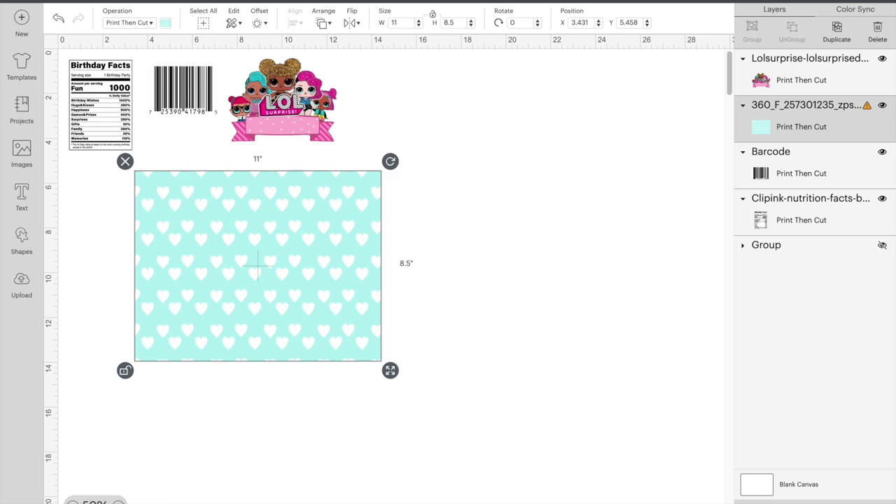
click(117, 501)
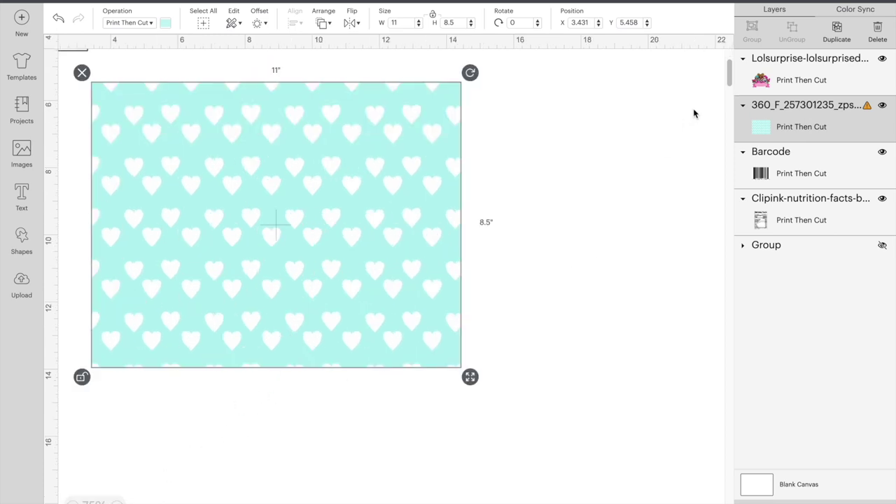
click(730, 85)
scroll(730, 70, down, 3)
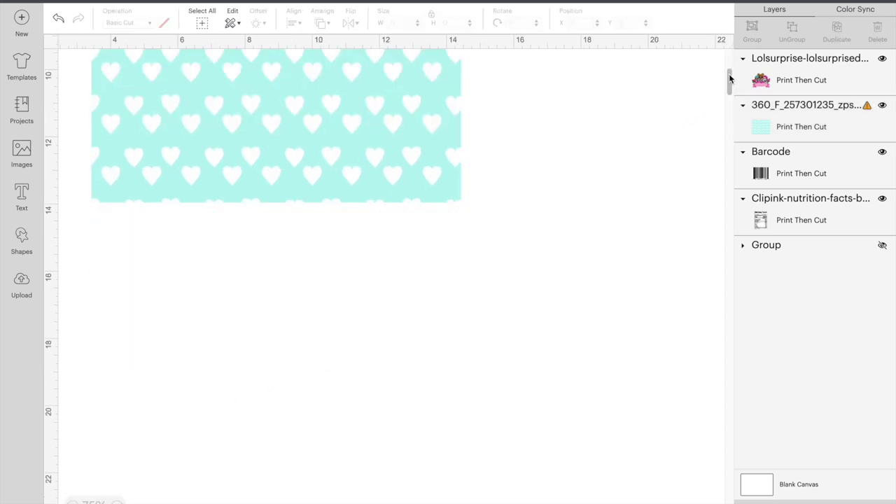
drag(729, 79, 731, 44)
drag(350, 320, 438, 274)
Place the LOL Surprise graphic on the heart background and scale it down near the middle.
drag(316, 147, 366, 334)
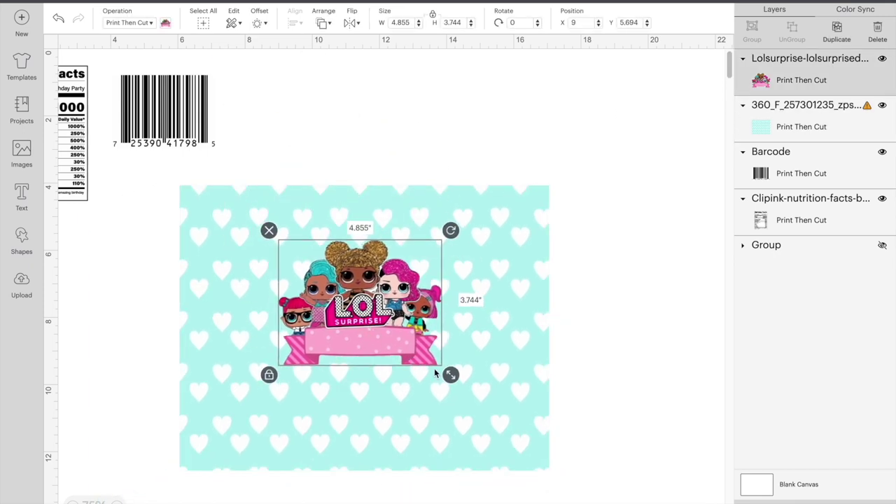
drag(451, 378, 363, 334)
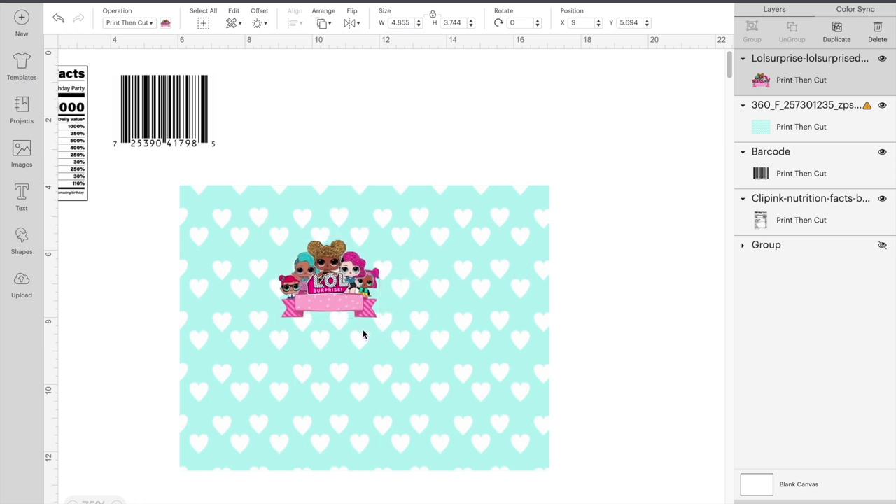
drag(343, 275, 386, 320)
Center the LOL Surprise graphic on the heart background both horizontally and vertically.
drag(580, 329, 301, 325)
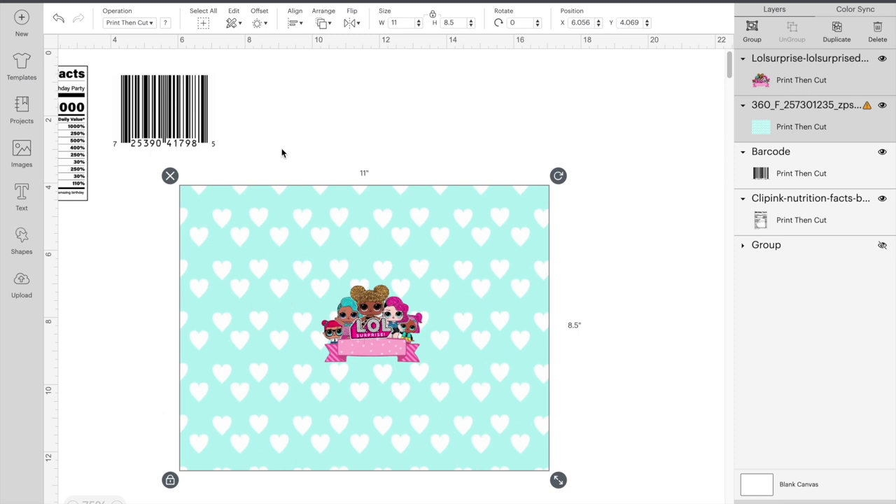
click(296, 23)
click(329, 153)
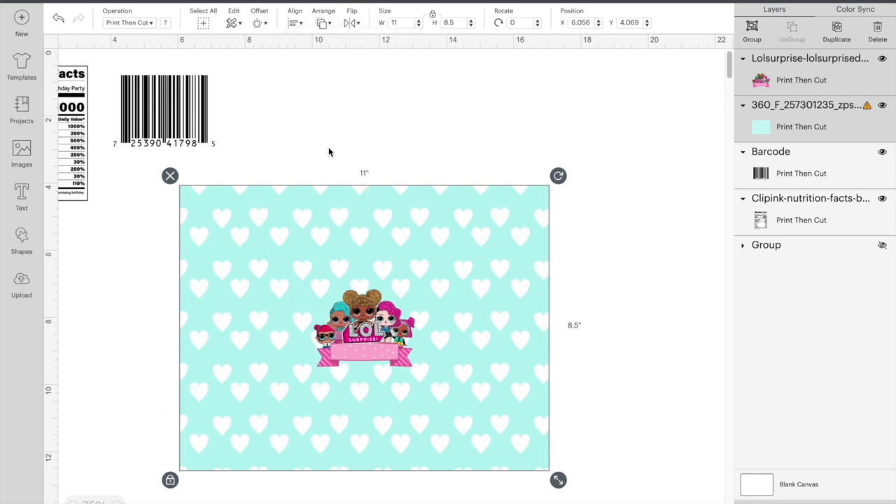
click(352, 153)
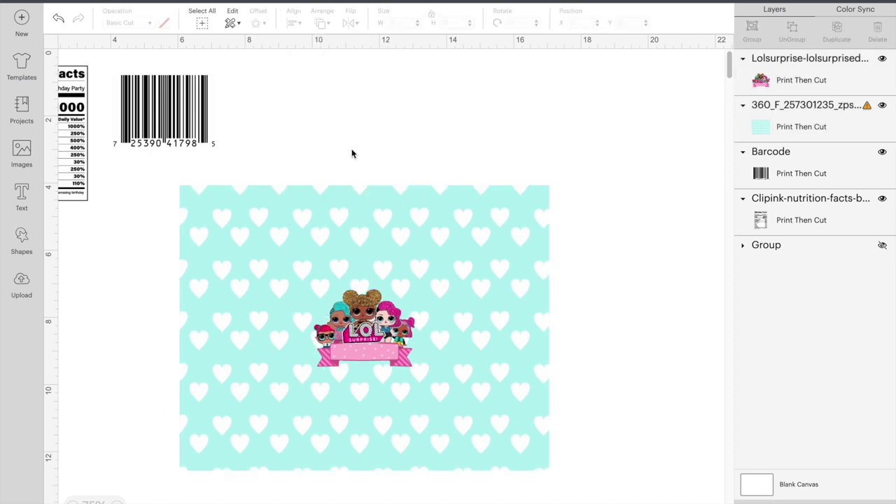
drag(182, 114, 390, 294)
click(396, 264)
drag(395, 264, 402, 301)
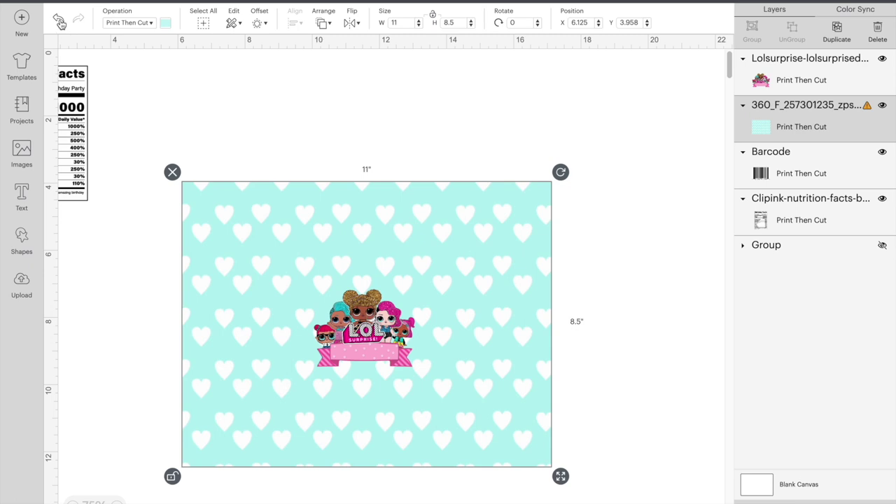
click(59, 20)
click(59, 20)
Bring the barcode to the front, place it on the background's lower right area, and shrink it to about 1.5 by 1.07 inches.
click(202, 121)
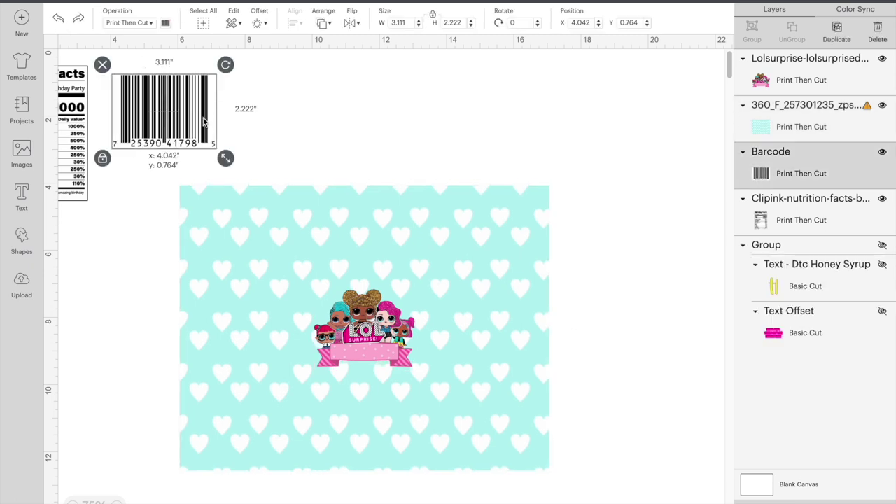
drag(202, 120, 212, 127)
right_click(212, 127)
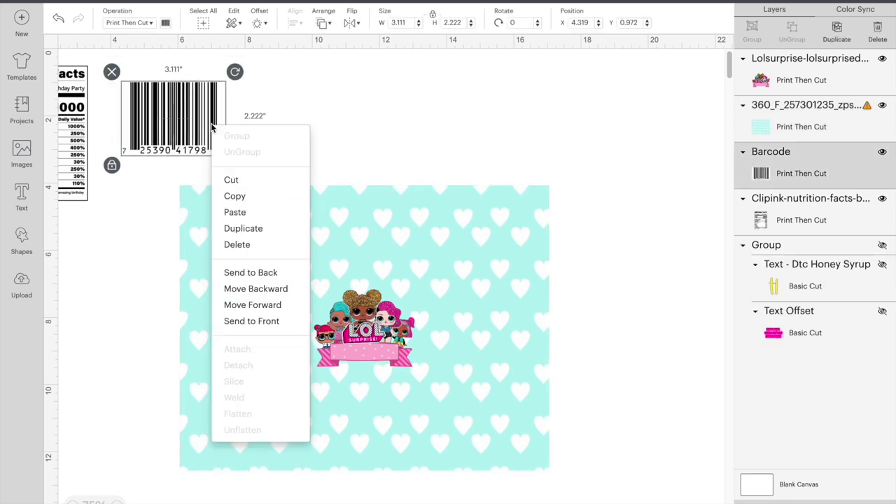
click(252, 321)
drag(189, 132, 471, 400)
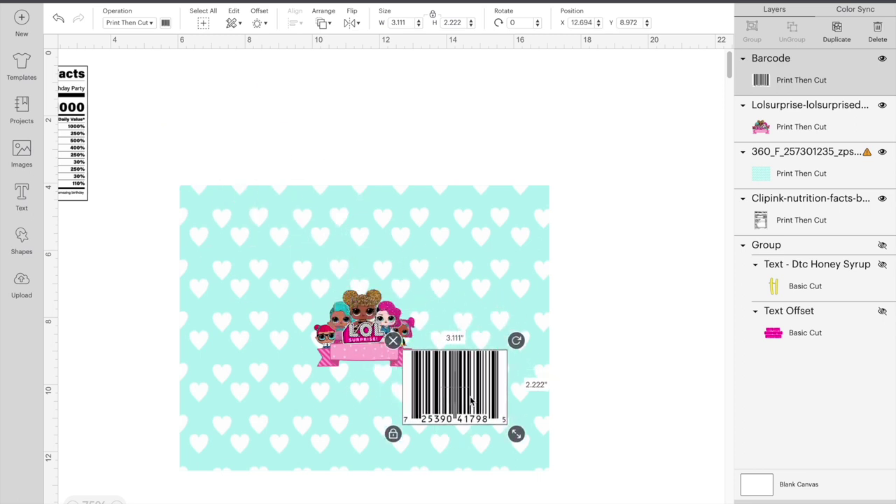
mouse_move(516, 434)
mouse_down()
mouse_move(459, 396)
mouse_move(515, 417)
mouse_up()
Bring the Birthday Facts label to the front, place it above the barcode, and shrink it to about 2.01 by 2.88 inches.
drag(75, 131, 369, 145)
right_click(369, 144)
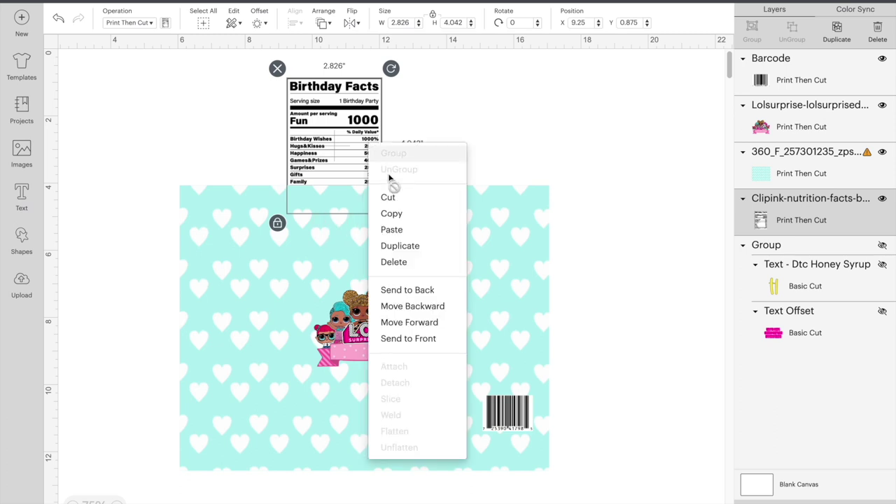
click(424, 340)
drag(359, 149, 495, 278)
mouse_move(527, 354)
mouse_down()
mouse_move(504, 315)
mouse_move(473, 292)
mouse_move(516, 343)
mouse_up()
Center the barcode horizontally with the Birthday Facts label above it and group the two together.
drag(509, 421, 503, 420)
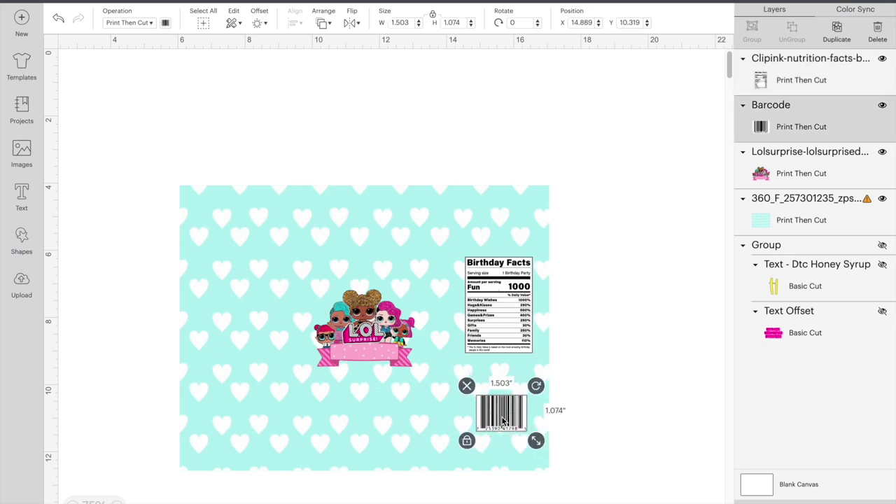
right_click(516, 338)
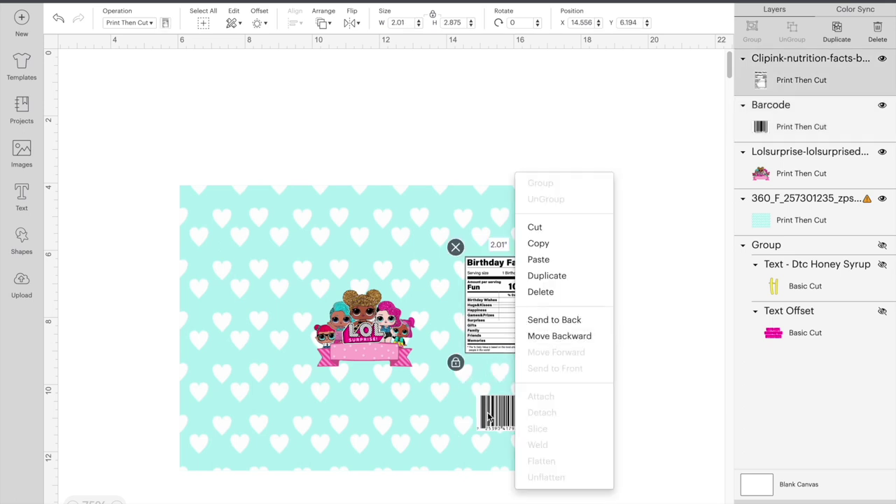
click(488, 417)
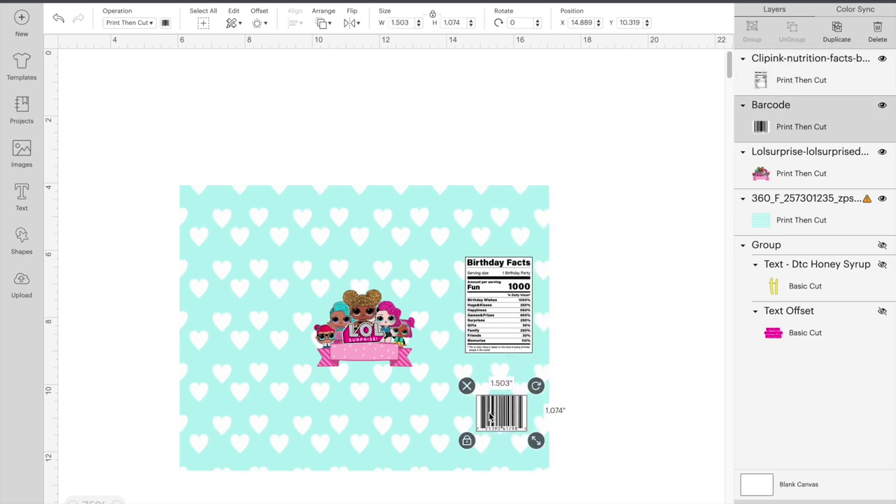
shift+click(504, 352)
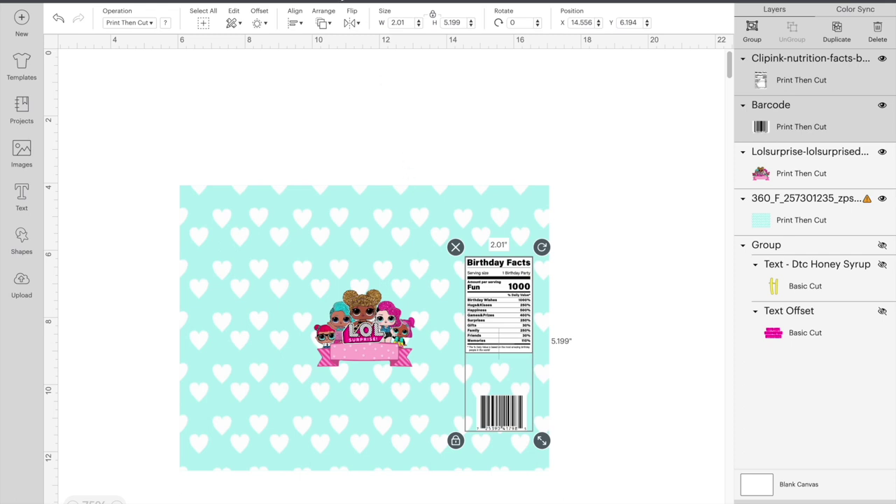
click(296, 26)
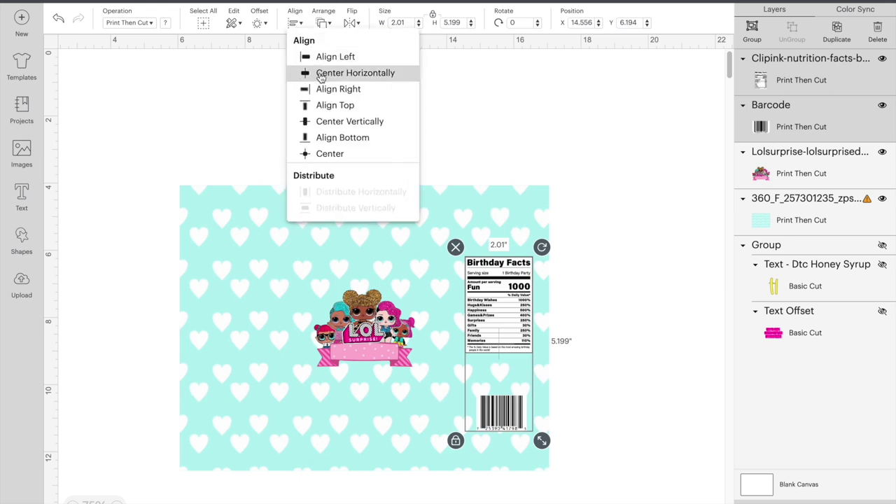
click(320, 75)
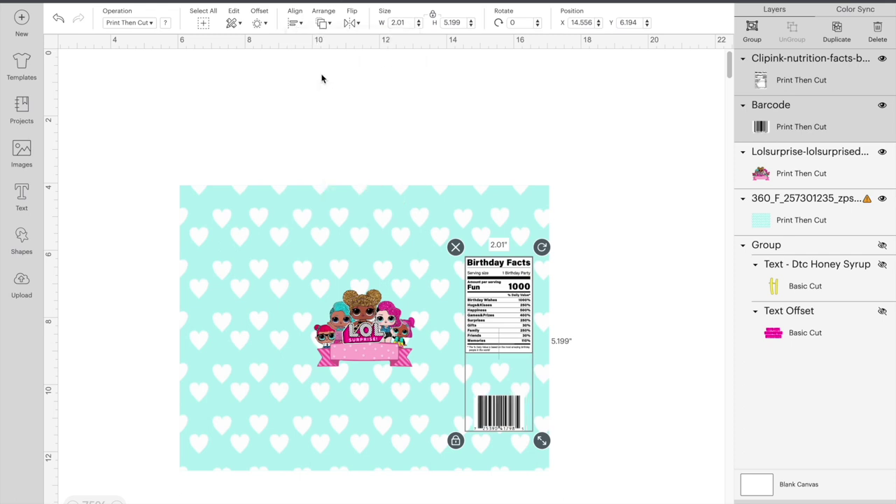
click(752, 30)
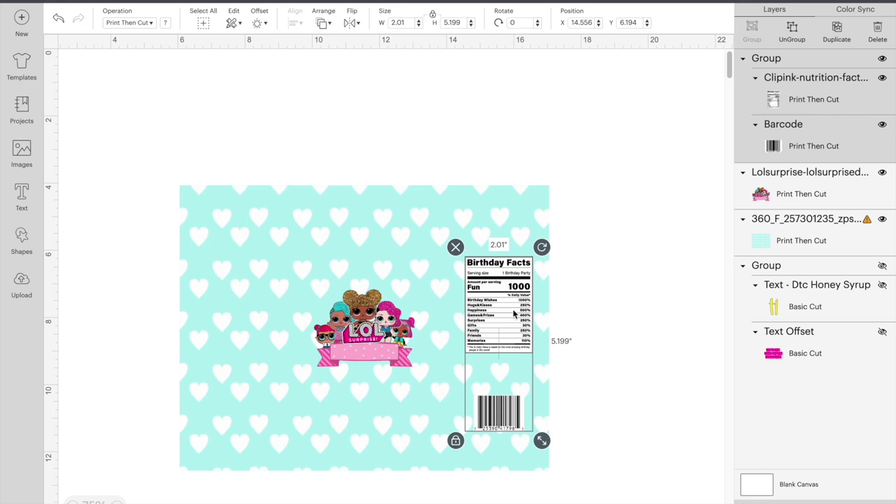
Center the grouped Birthday Facts label and barcode vertically on the heart background.
drag(580, 314, 510, 302)
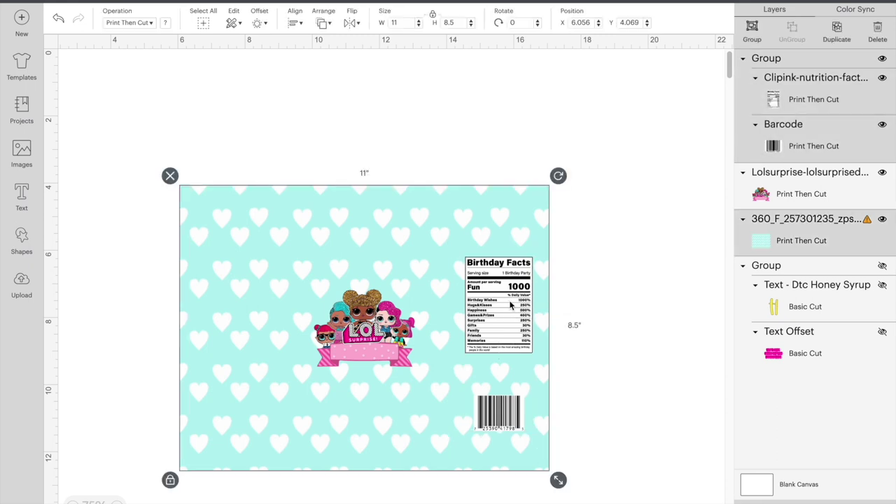
click(294, 23)
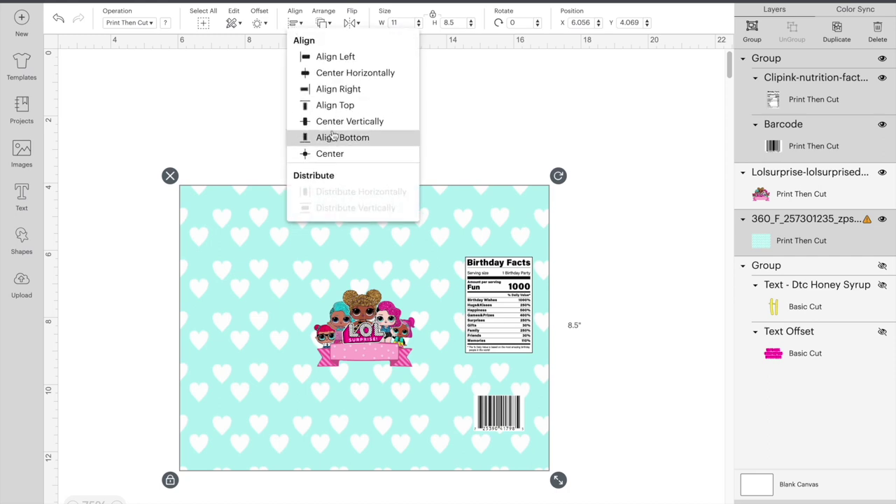
click(341, 122)
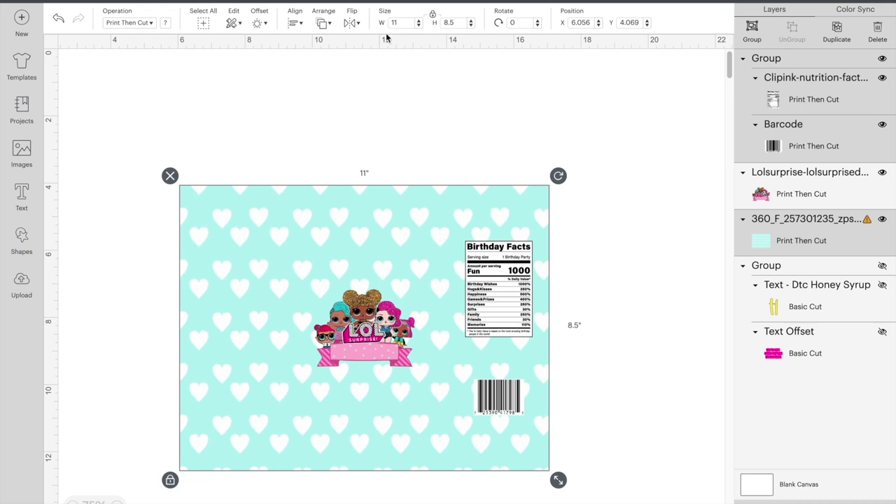
Group the Birthday Facts label and barcode with the heart background and send the group behind the LOL Surprise graphic.
click(753, 31)
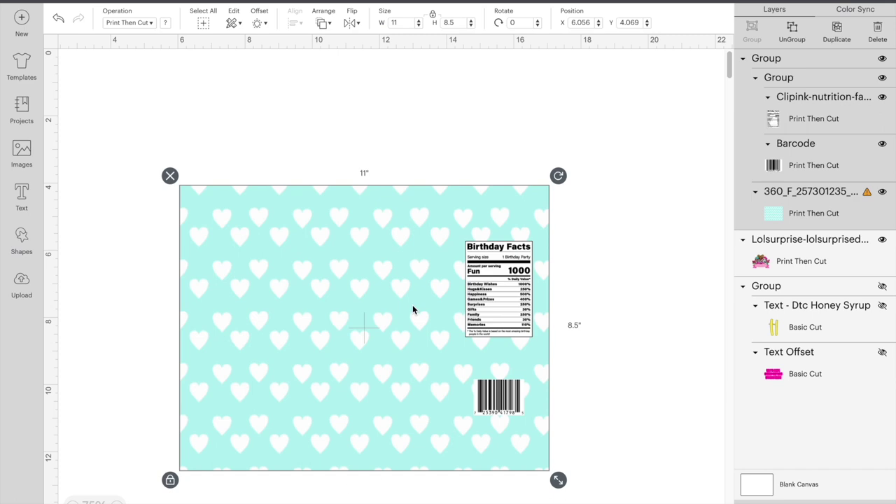
right_click(412, 304)
click(429, 295)
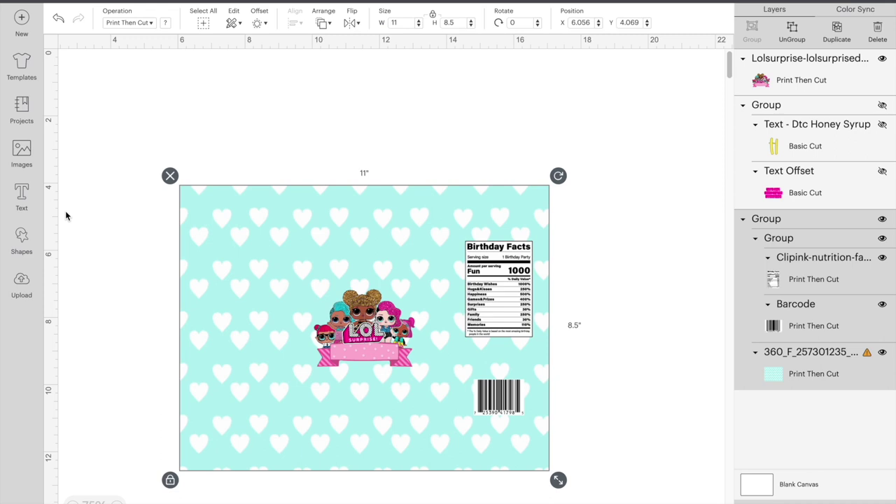
Add a square shape, unlock its proportions, resize it to 11 by 0.75 inches, and place it just above the heart background.
click(24, 245)
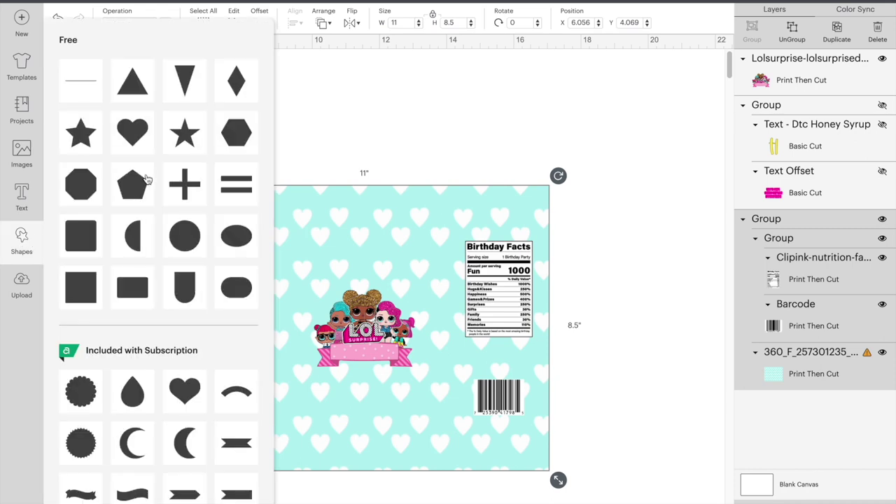
click(84, 289)
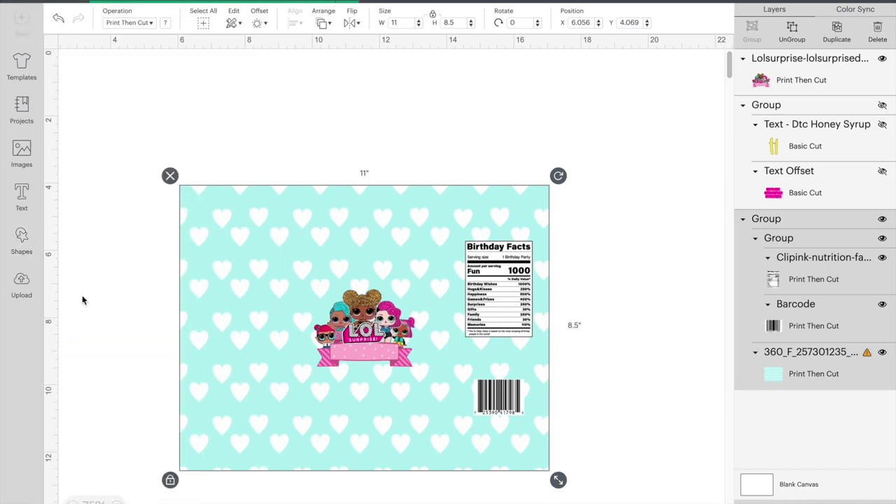
drag(128, 105, 327, 159)
click(432, 14)
click(406, 22)
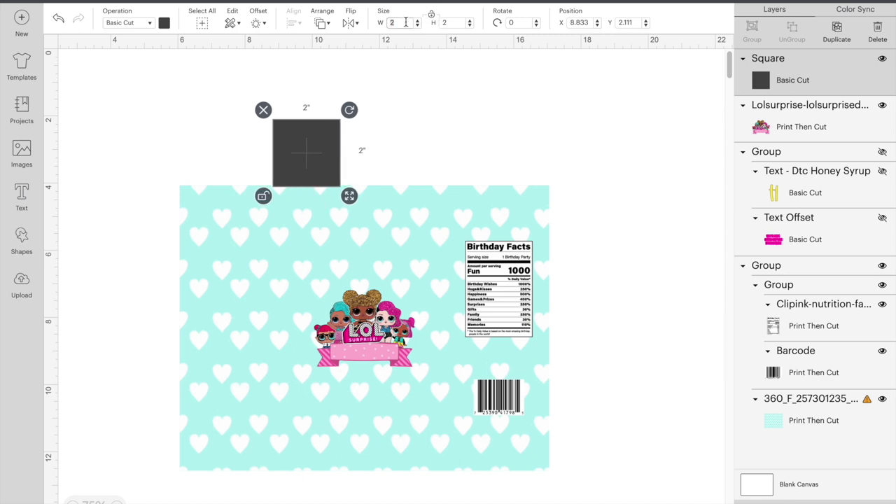
key(Return)
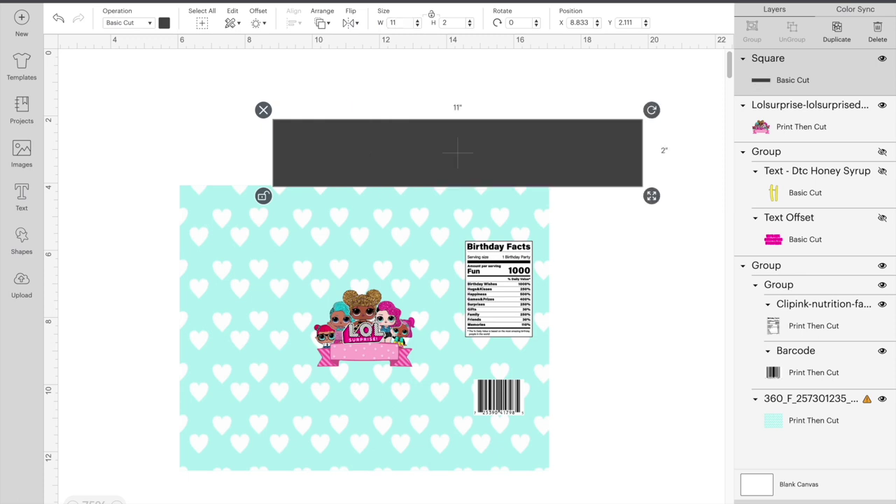
click(462, 23)
key(Return)
click(263, 154)
drag(401, 134, 333, 157)
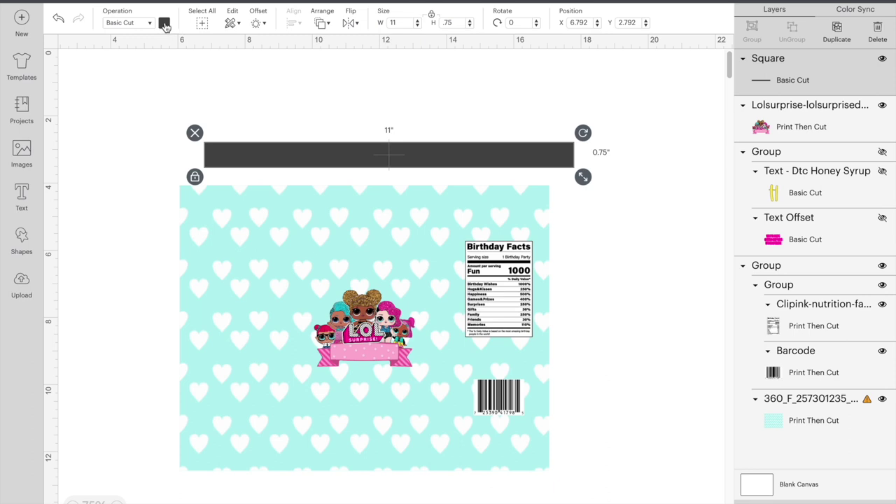
Recolor the strip magenta and move it onto the upper edge of the heart background.
click(164, 23)
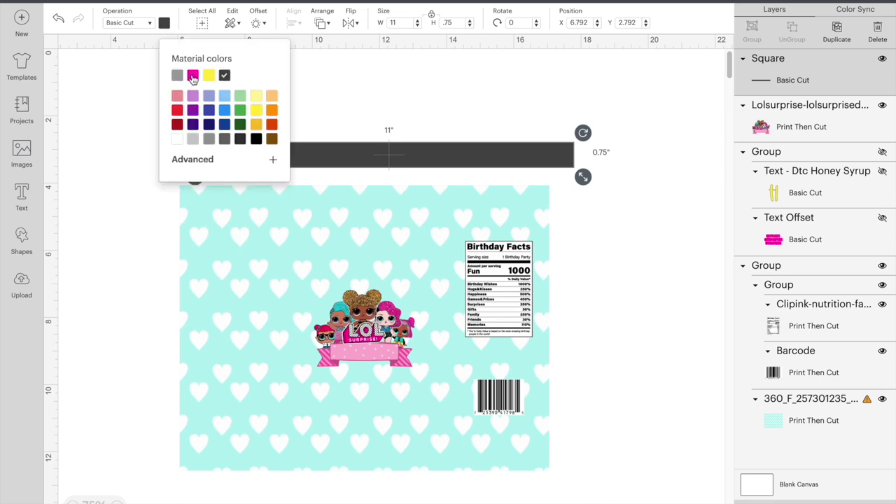
click(192, 75)
drag(359, 156, 335, 201)
drag(341, 155, 340, 217)
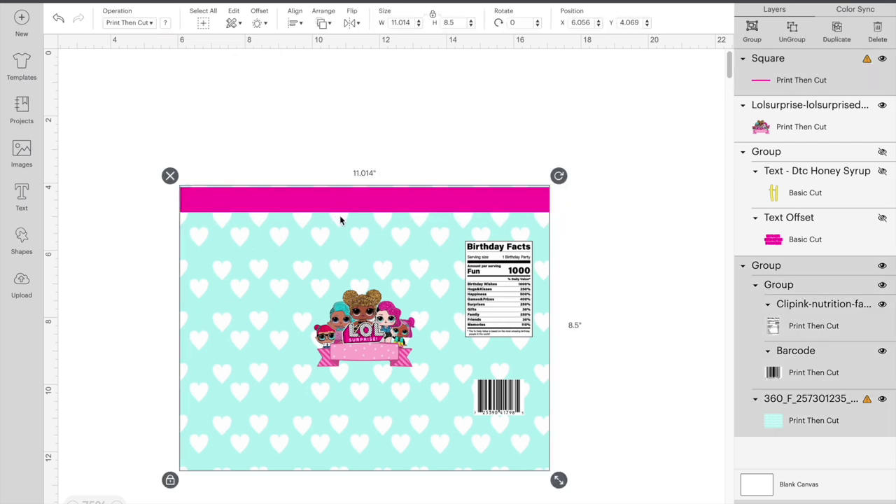
Center the magenta strip horizontally on the heart background and align it to the background's top edge.
click(295, 24)
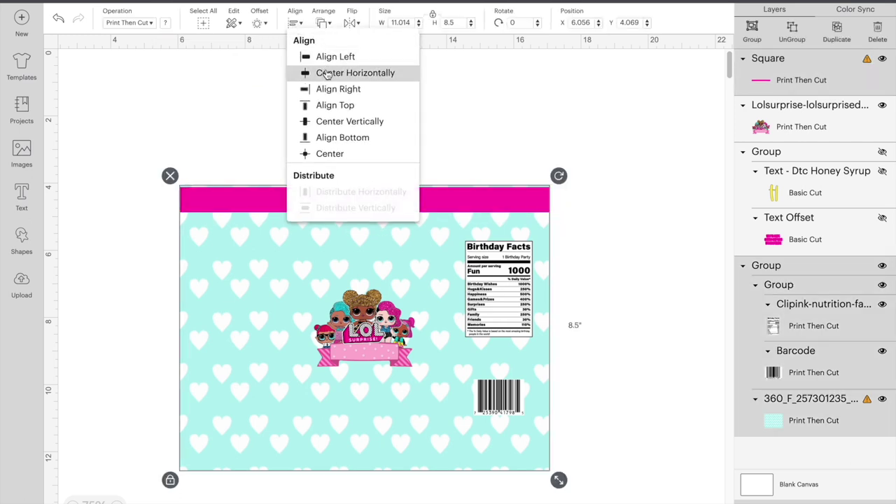
click(328, 74)
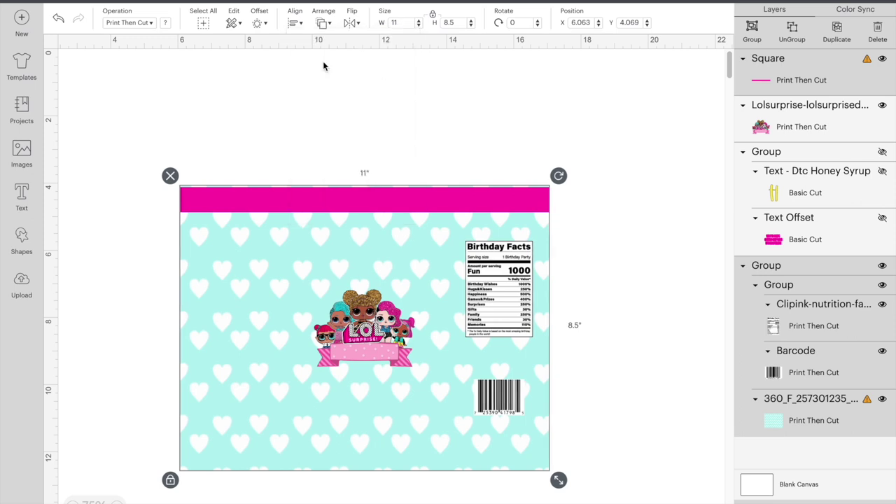
click(295, 23)
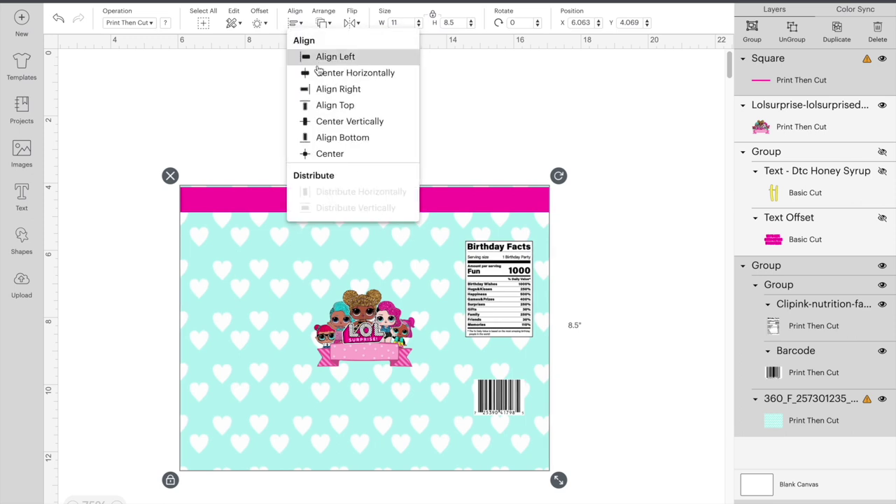
click(336, 107)
Group the magenta strip with the background design and send the group to the back.
click(752, 29)
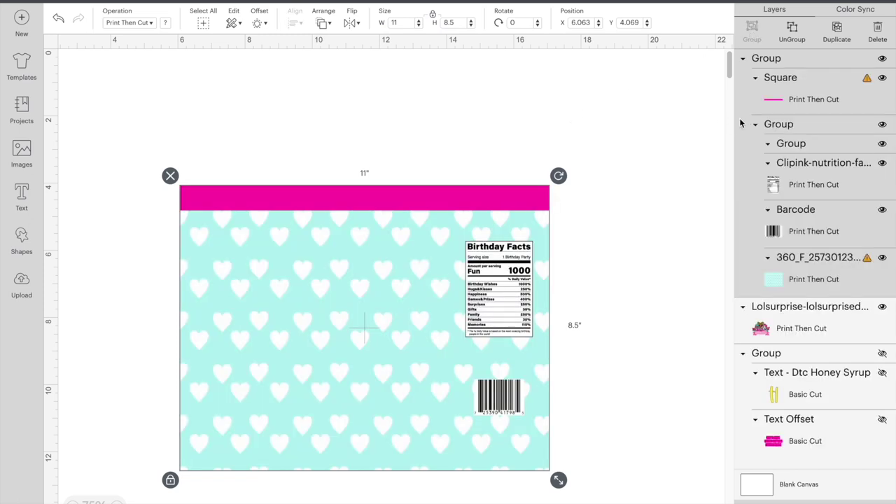
right_click(387, 303)
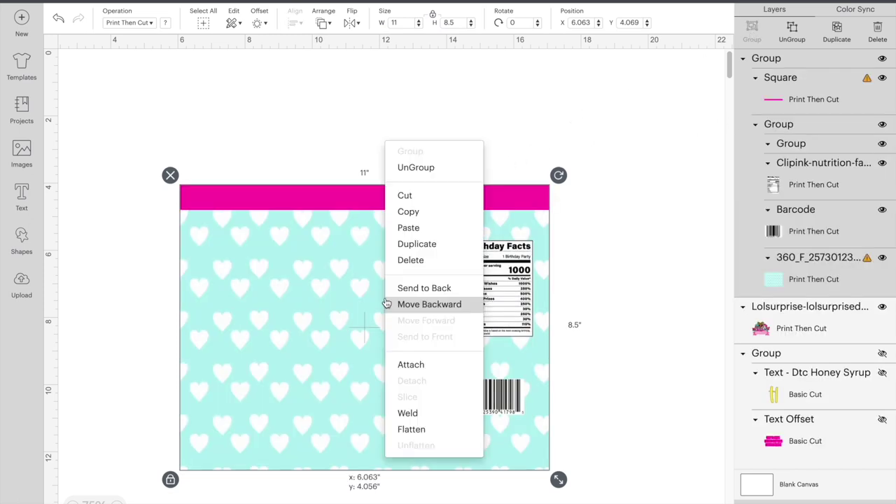
click(417, 288)
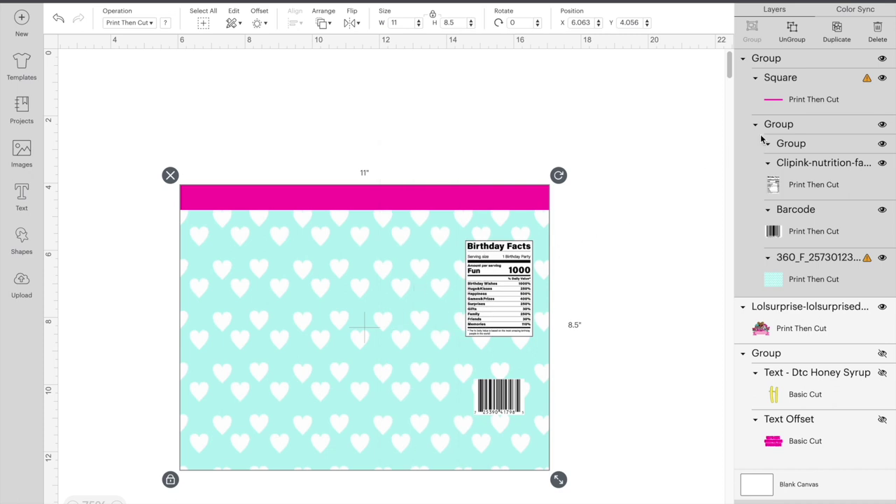
Duplicate the magenta strip, place the copy along the background's lower edge, and send the grouped background design to the back.
click(794, 99)
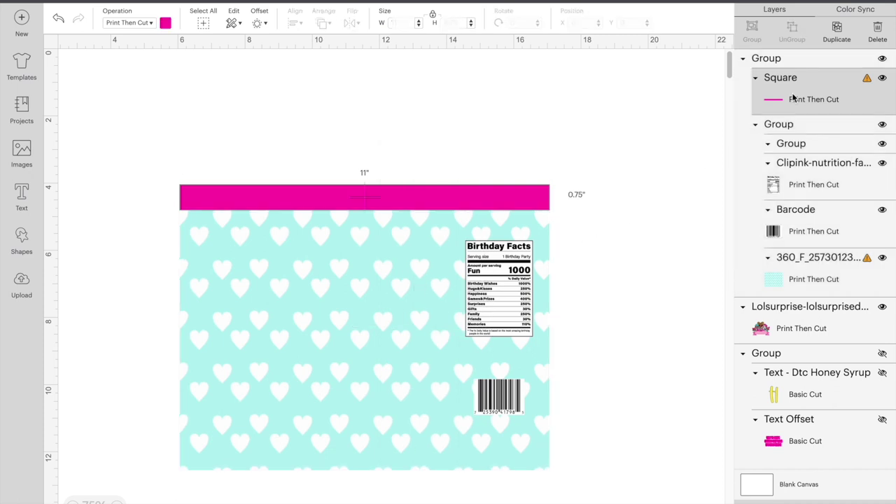
click(837, 35)
drag(546, 212, 536, 457)
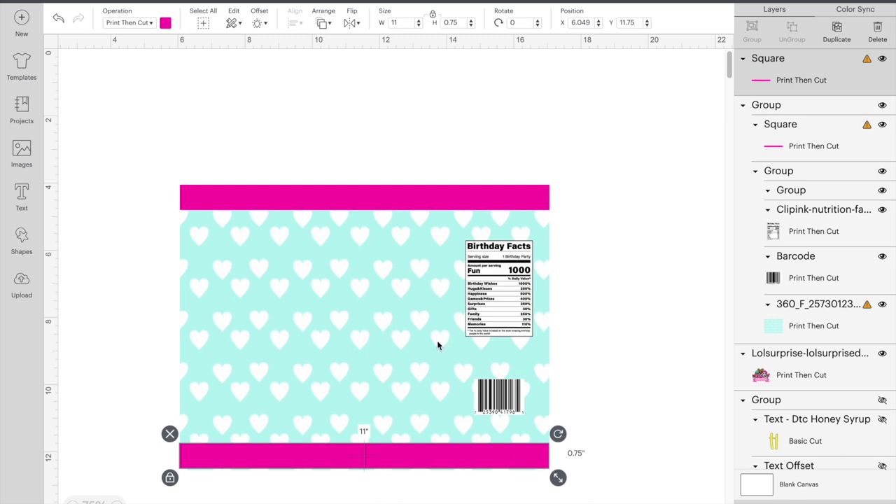
right_click(438, 344)
click(455, 331)
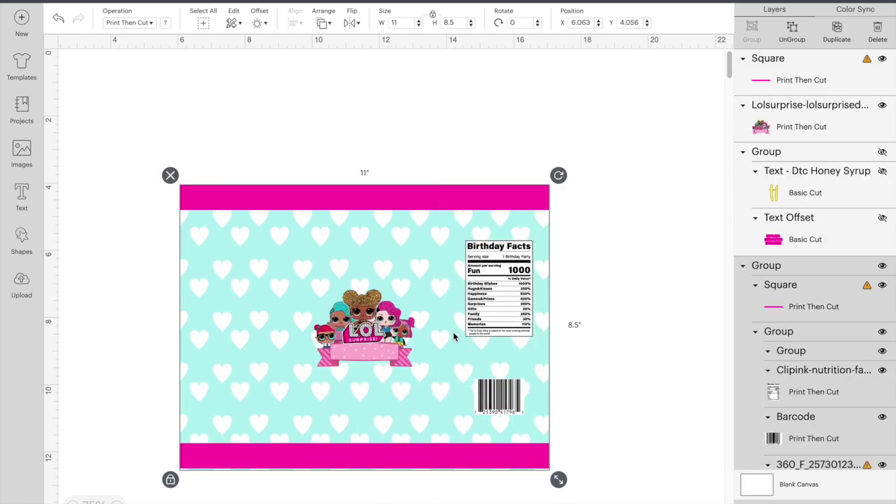
Align the duplicated magenta strip to the background's bottom edge and center it horizontally.
click(410, 474)
click(416, 468)
drag(416, 464, 416, 461)
click(416, 489)
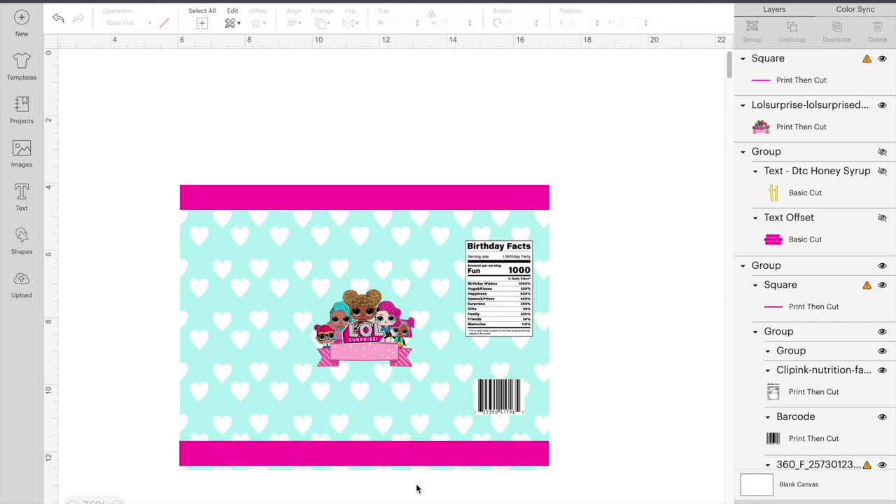
click(419, 443)
click(299, 24)
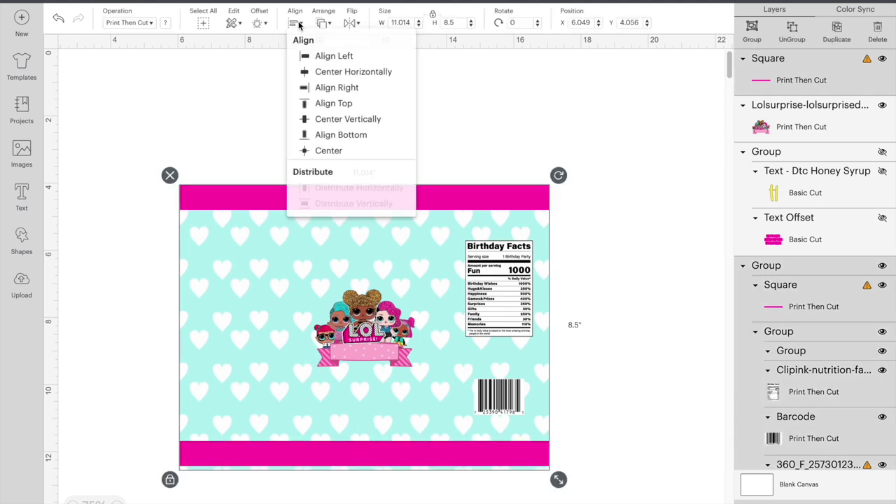
click(304, 134)
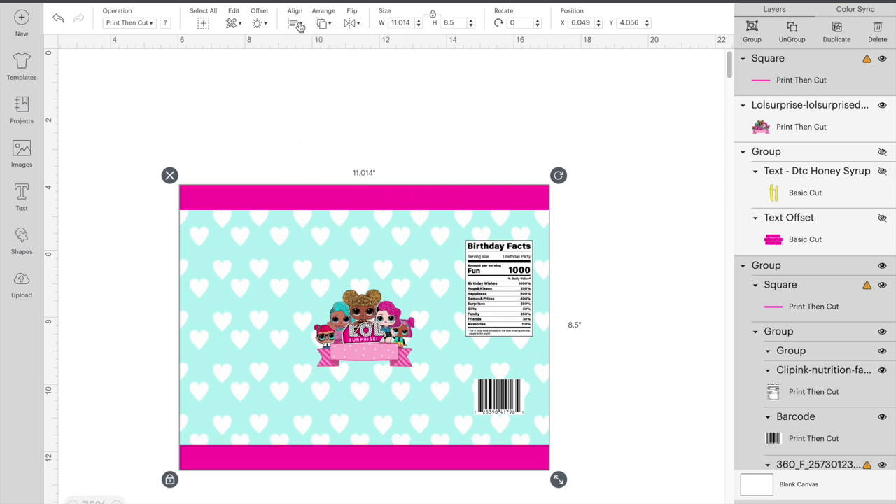
click(299, 24)
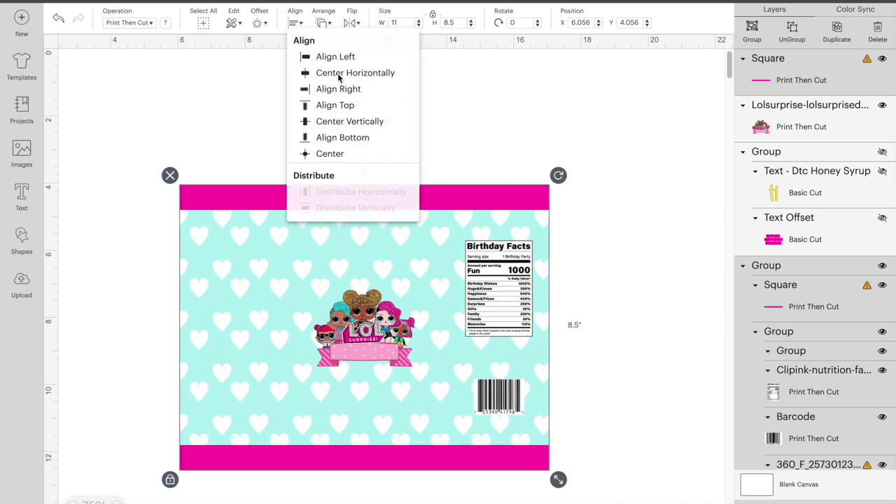
click(338, 75)
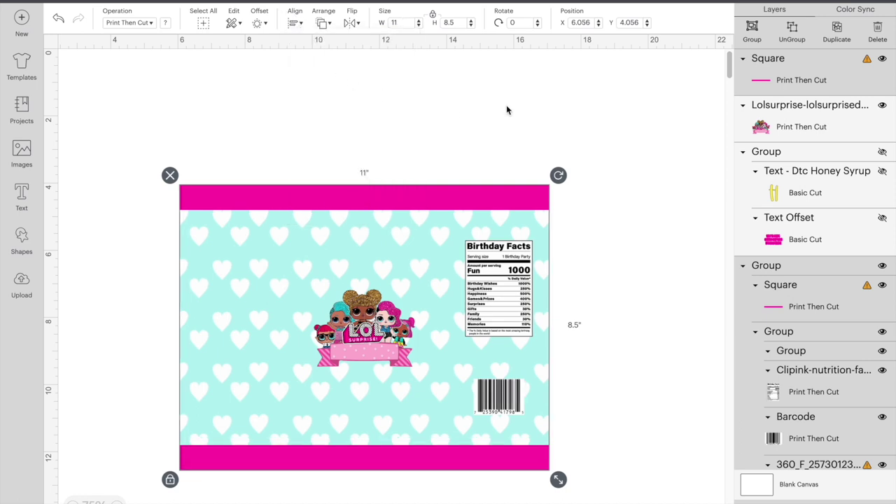
Group the lower magenta strip with the rest of the background design and send it behind the LOL Surprise graphic.
click(755, 32)
right_click(385, 288)
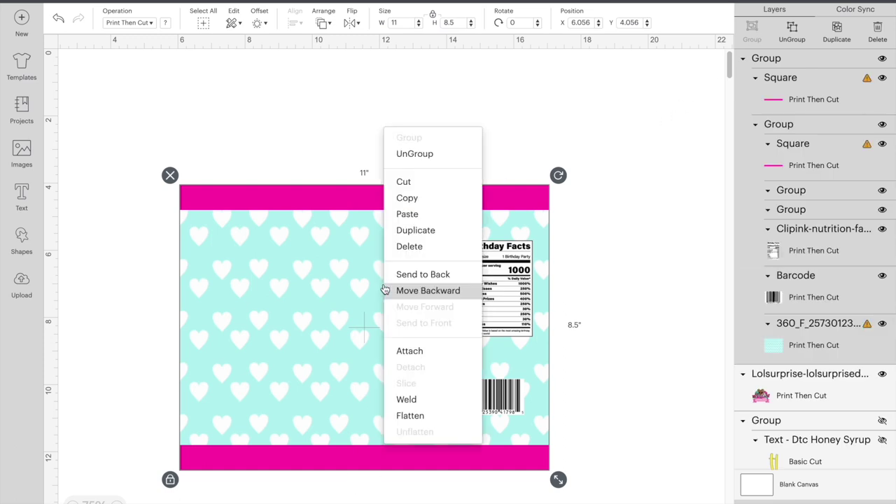
click(441, 281)
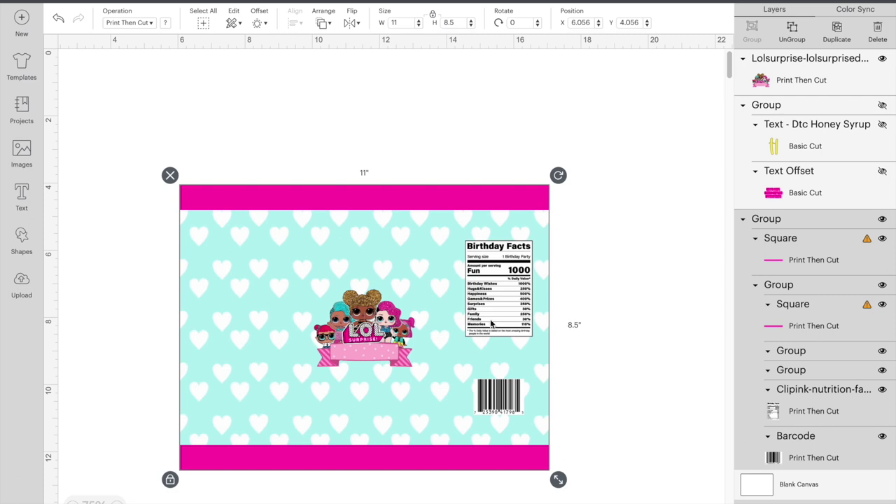
Move the LOL Surprise graphic slightly to the right, to an X position of about 10.22 inches.
click(612, 347)
click(379, 345)
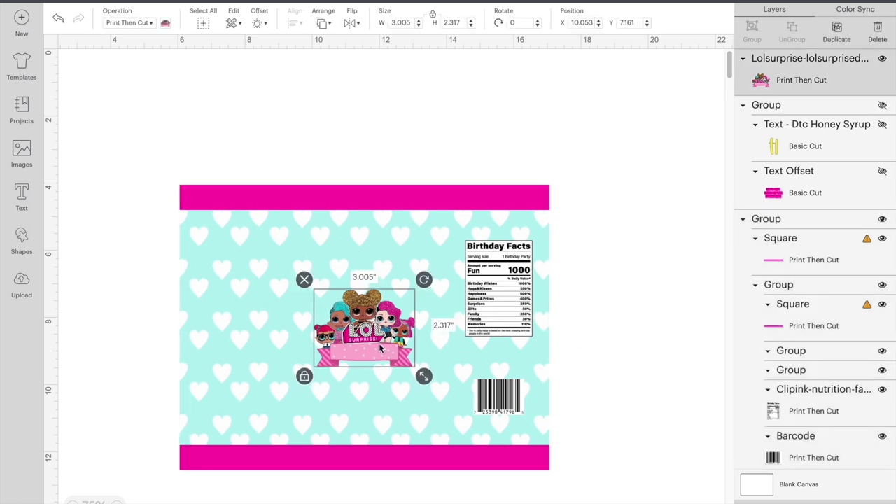
drag(381, 342, 387, 342)
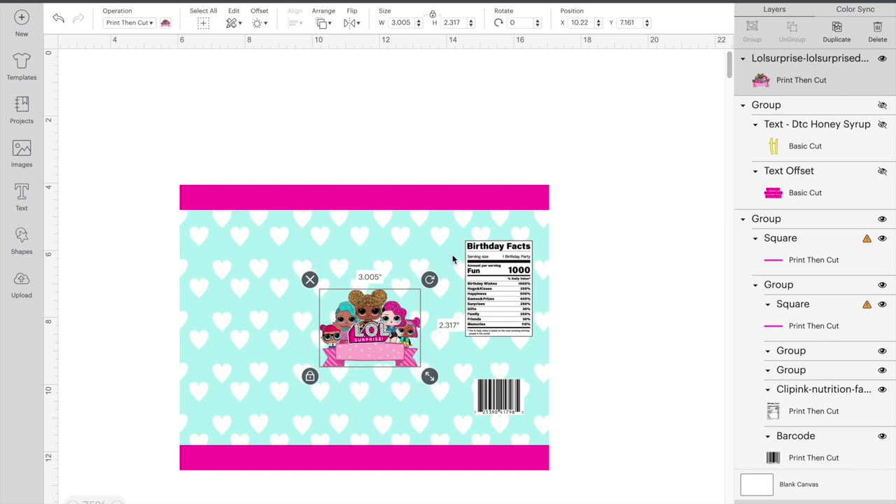
Select the whole wrapper design and move it up on the canvas to about X 6.21, Y 2.43 inches.
click(120, 501)
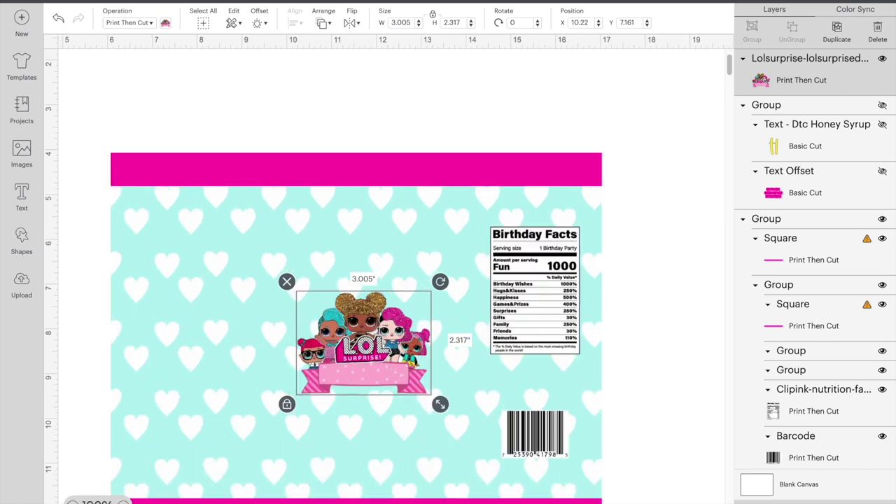
drag(627, 430, 353, 316)
drag(429, 313, 435, 239)
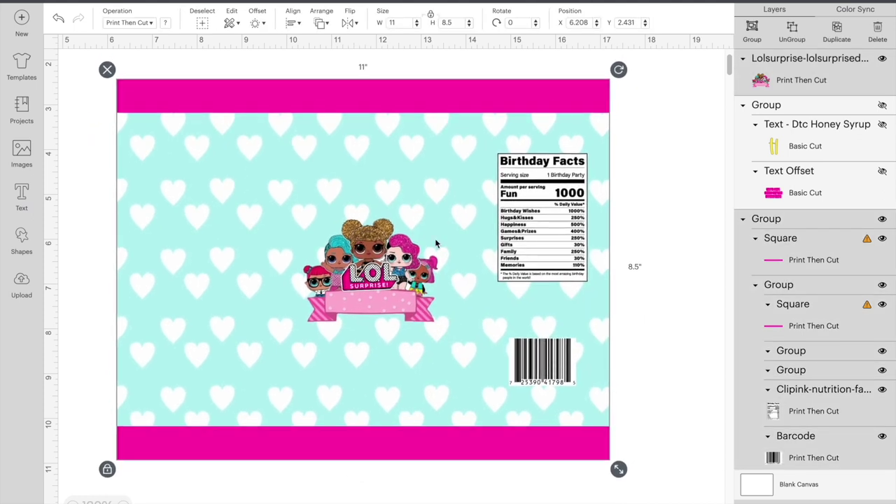
click(633, 318)
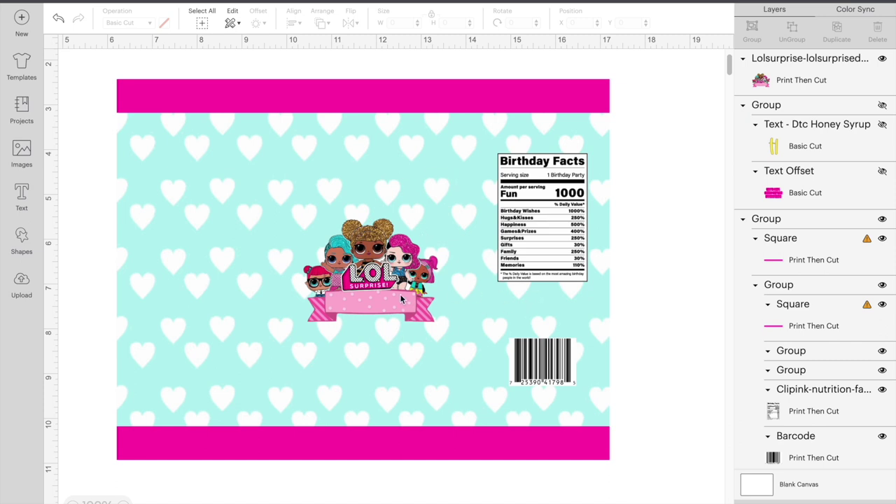
Add the pink Cheetos logo above the LOL Surprise graphic and shrink it to about 2.03 by 1.18 inches.
key(ctrl+v)
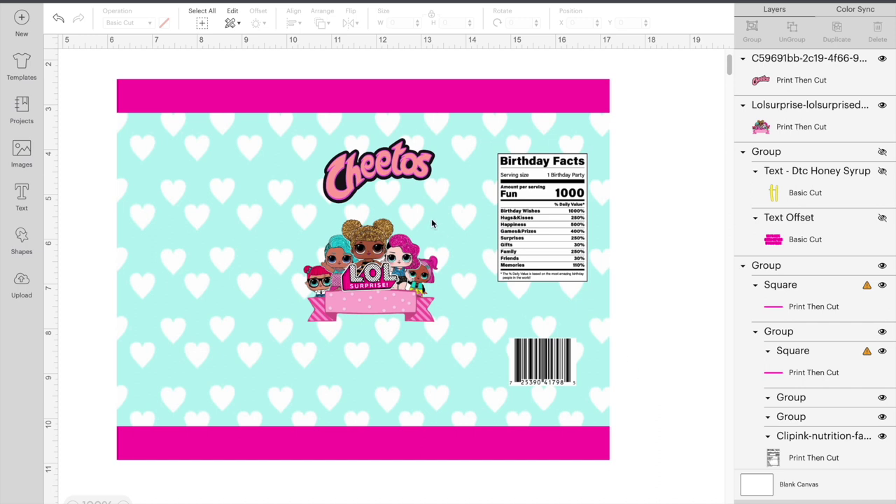
click(396, 172)
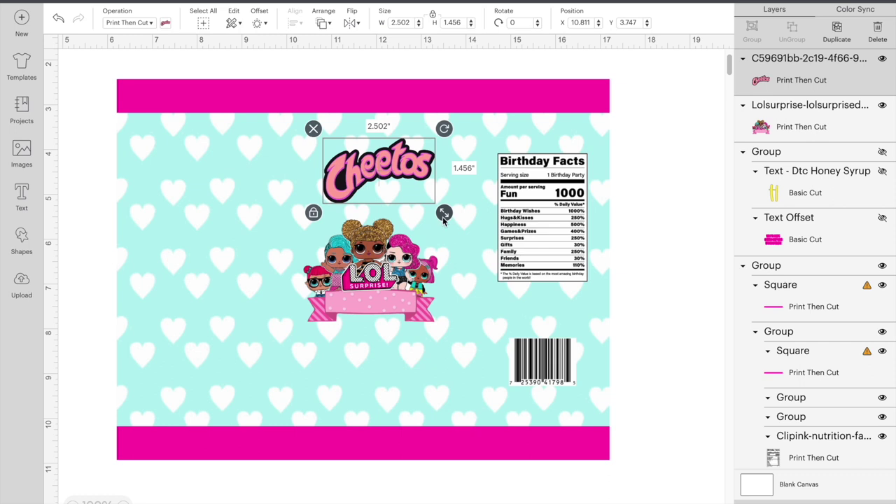
click(388, 283)
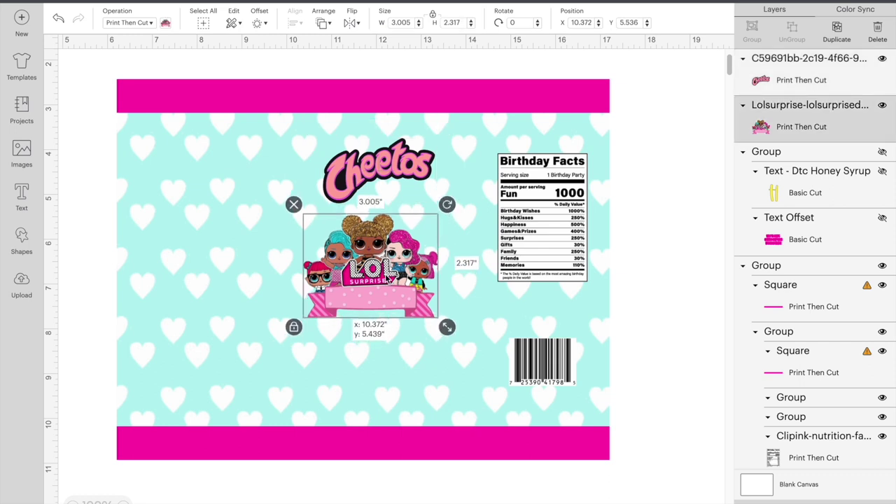
click(393, 172)
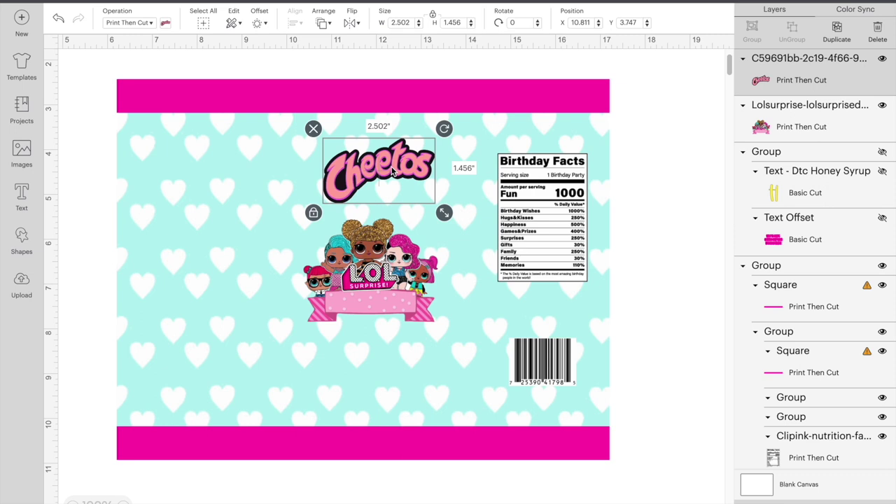
drag(443, 216, 419, 205)
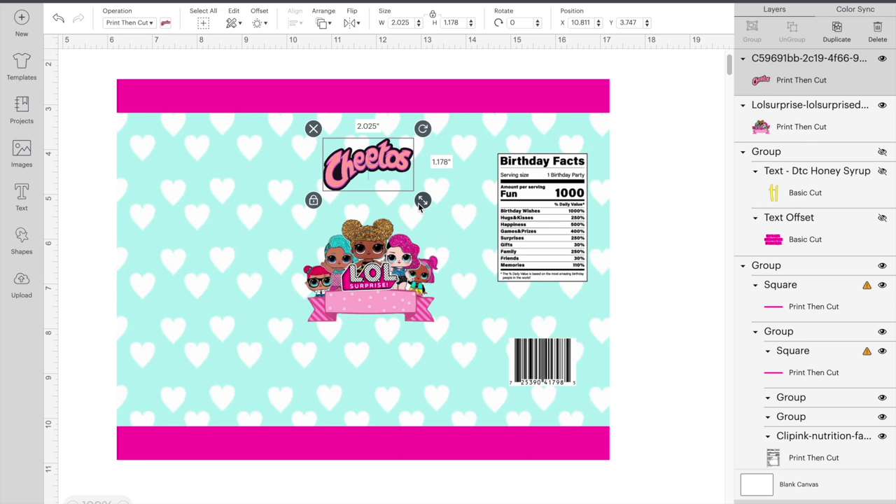
Shift the Cheetos logo slightly right and move the LOL Surprise graphic up to about X 10.36, Y 5.26 inches.
drag(387, 164, 396, 161)
drag(379, 299, 378, 287)
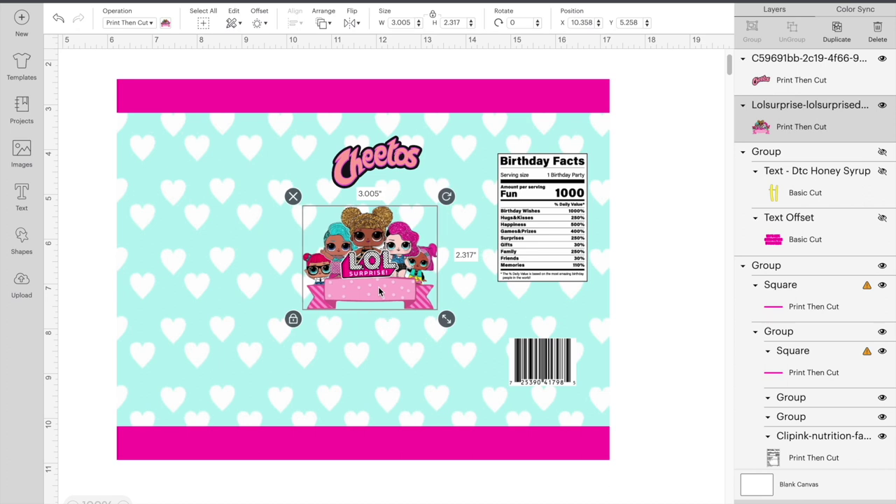
Add the text "Thanks for celebrating with me!" broken over three lines in the DTC Honey Syrup font.
click(22, 198)
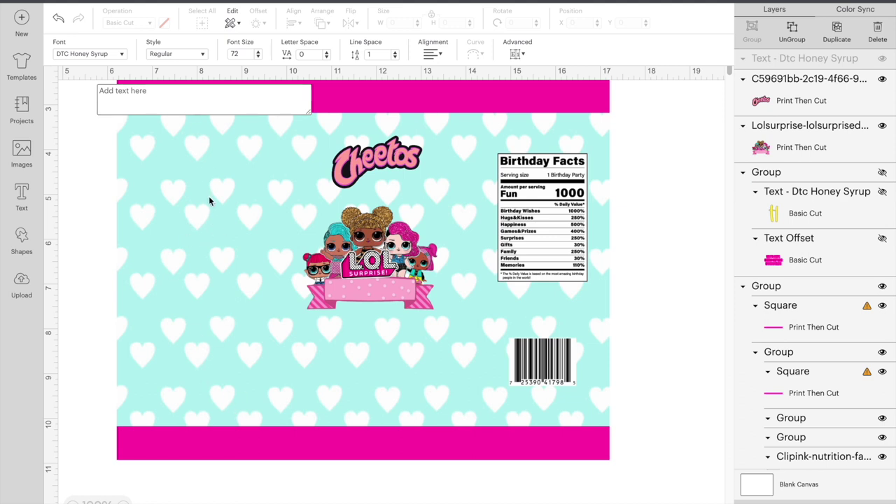
text(Thanks)
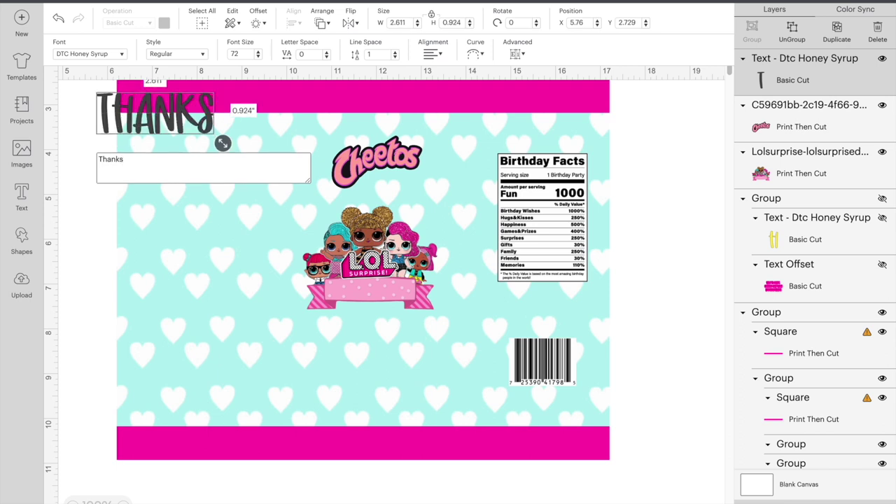
text(for)
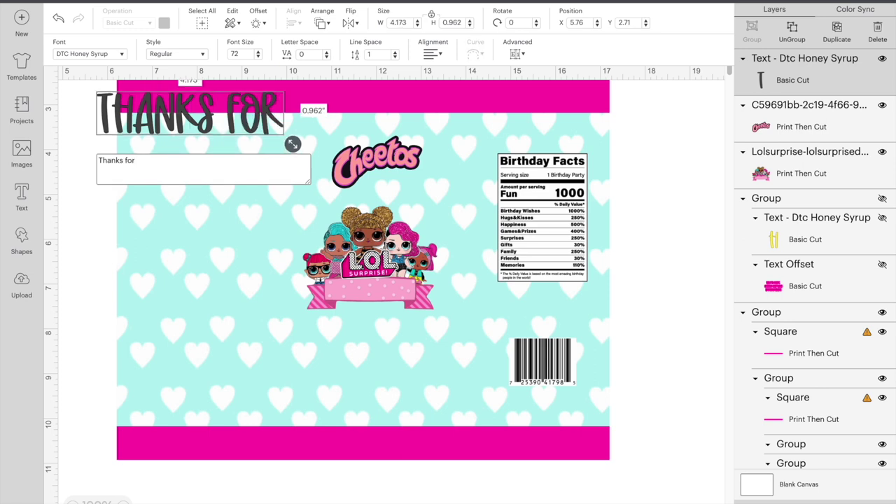
key(Return)
text(celb)
key(BackSpace)
text(ebrating)
key(Return)
text(with me@)
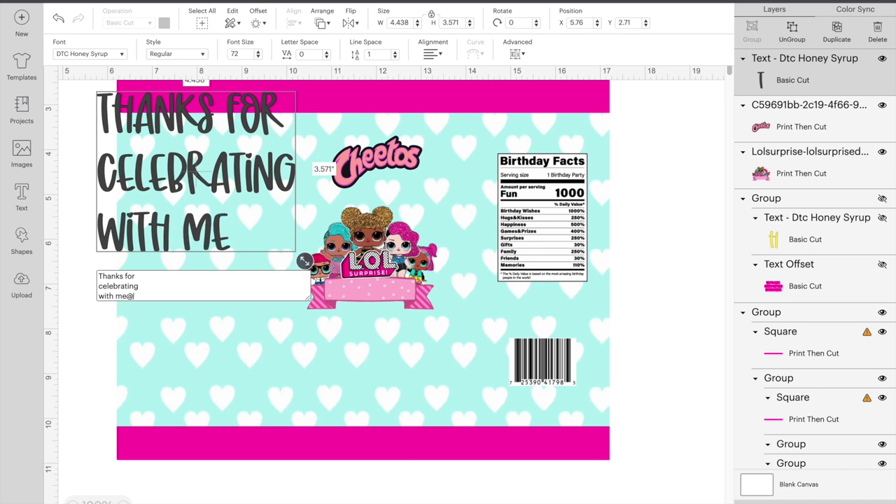
key(BackSpace)
text(!)
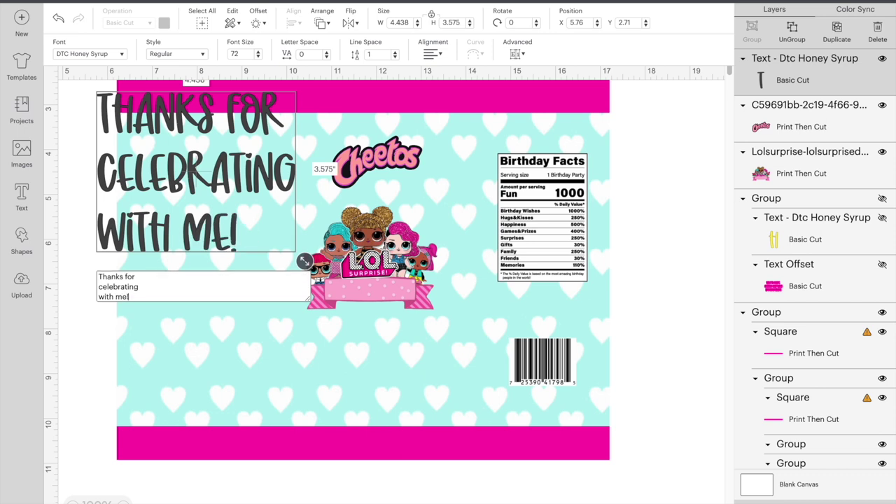
Centre-align the thank-you text, shrink it to about 2.04 by 2.08 inches and place it left of the LOL Surprise graphic.
click(433, 53)
click(457, 86)
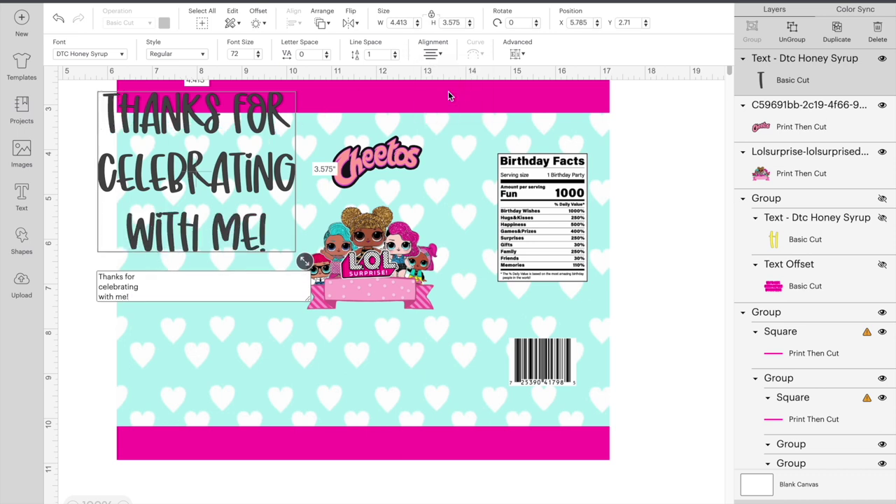
drag(304, 261, 242, 257)
drag(186, 224, 179, 261)
click(129, 295)
drag(237, 295, 238, 317)
click(129, 316)
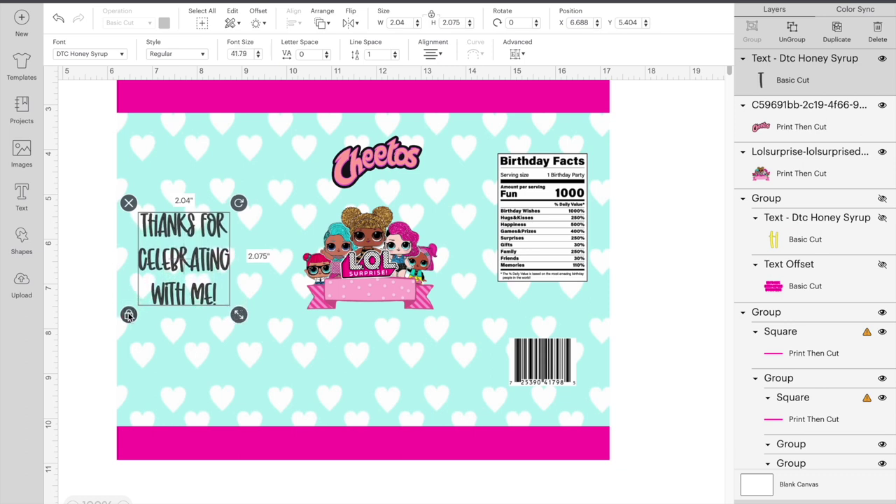
Add the child's name with a leading dash below the thank-you text, about 0.78 inches wide, and right-align both texts.
click(22, 196)
text(Nyla)
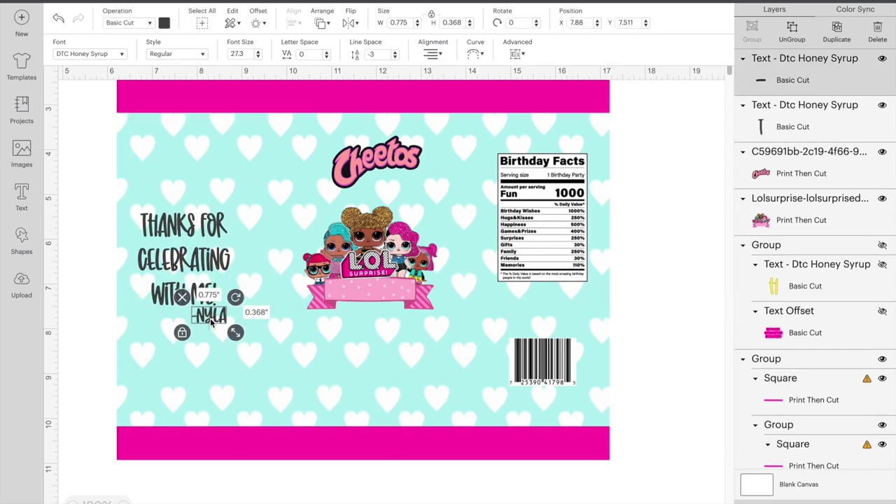
shift+click(213, 277)
click(295, 23)
click(344, 91)
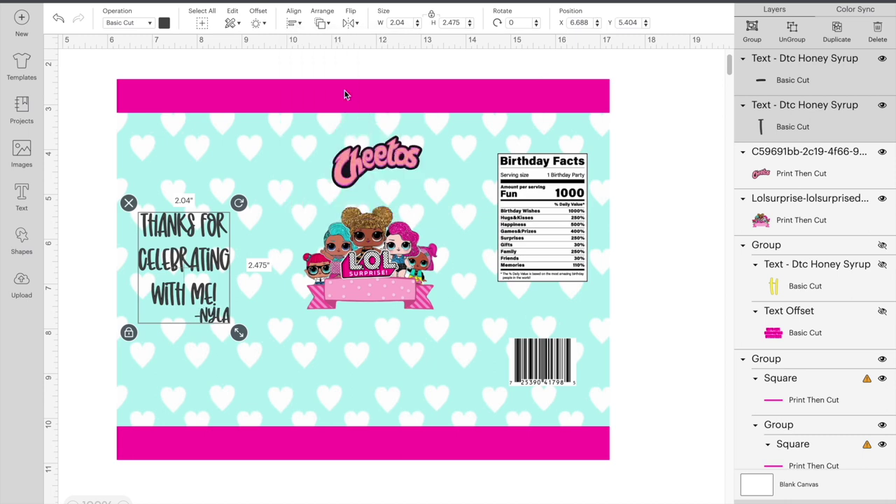
Recolor the thank-you text and its name signature magenta, and add a welded 0.05-inch offset around them.
click(164, 23)
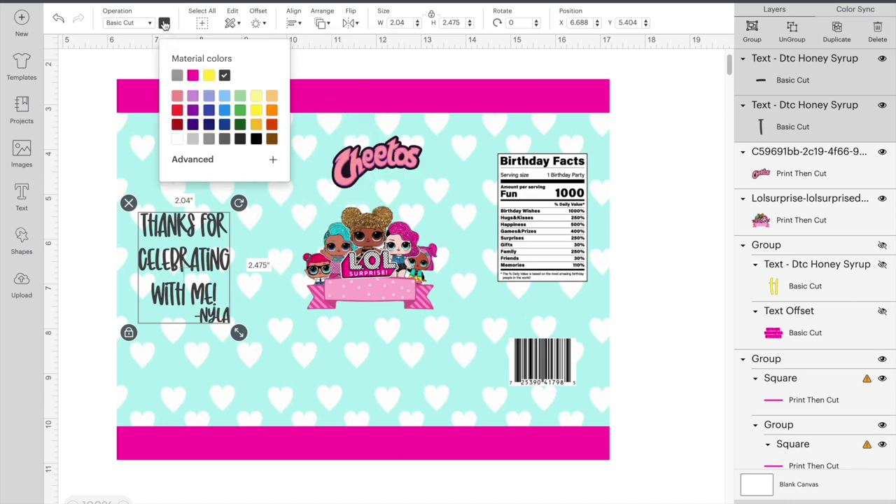
click(193, 76)
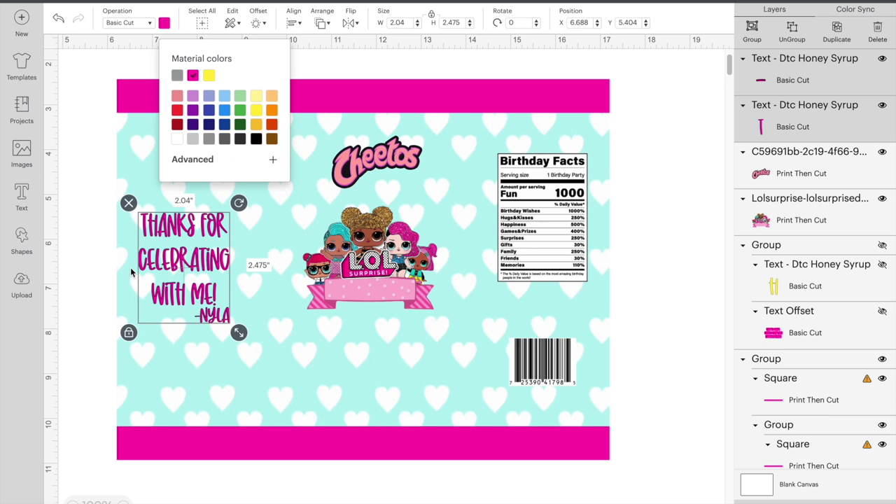
click(261, 22)
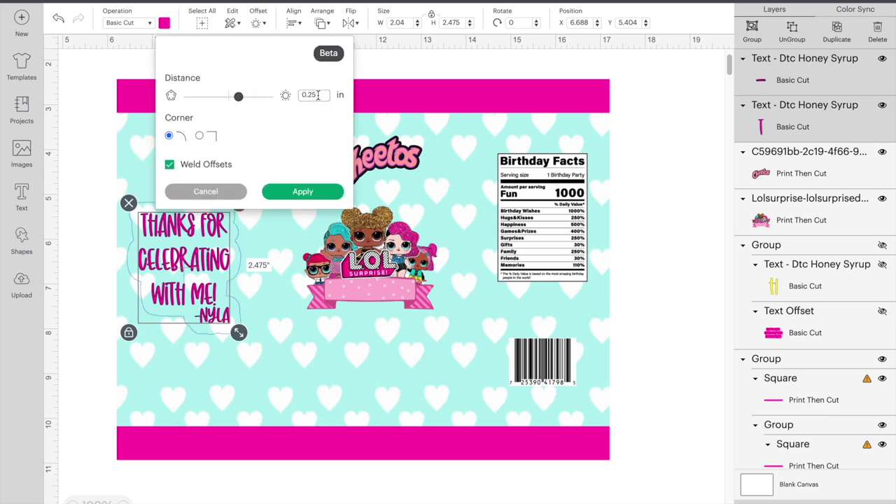
click(316, 134)
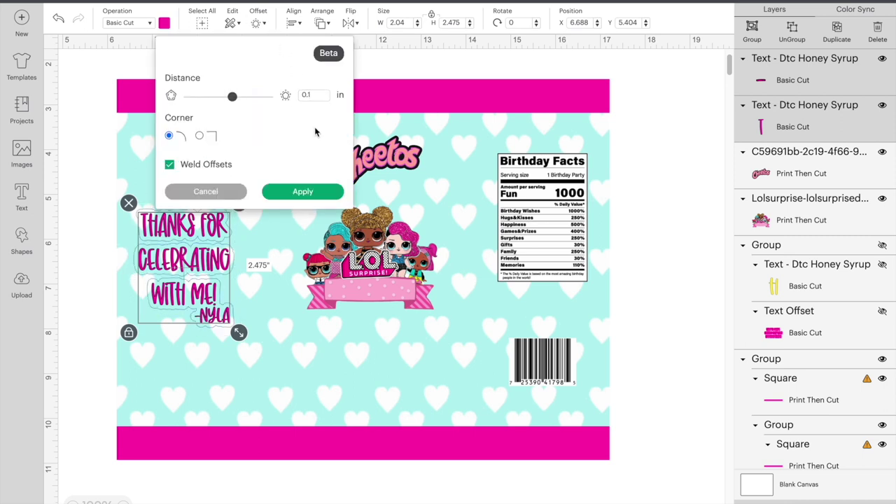
click(315, 97)
click(295, 196)
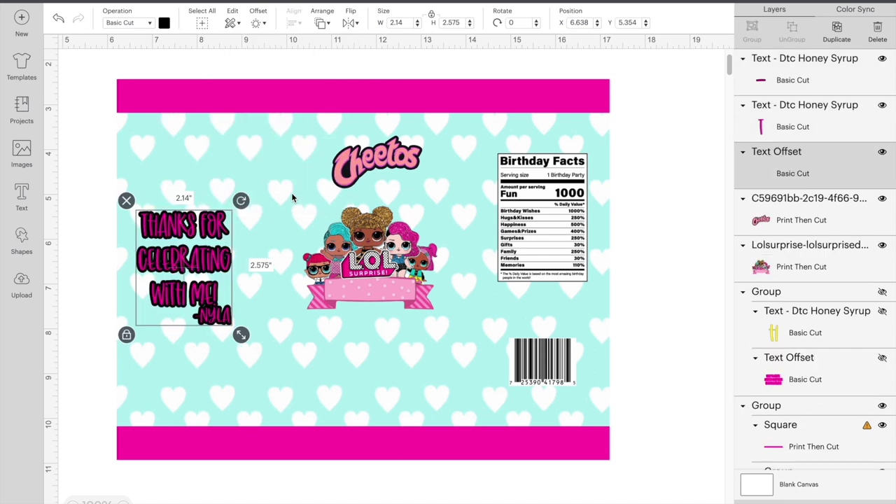
Recolor the thank-you text's offset white and group it with the message and name signature.
click(165, 24)
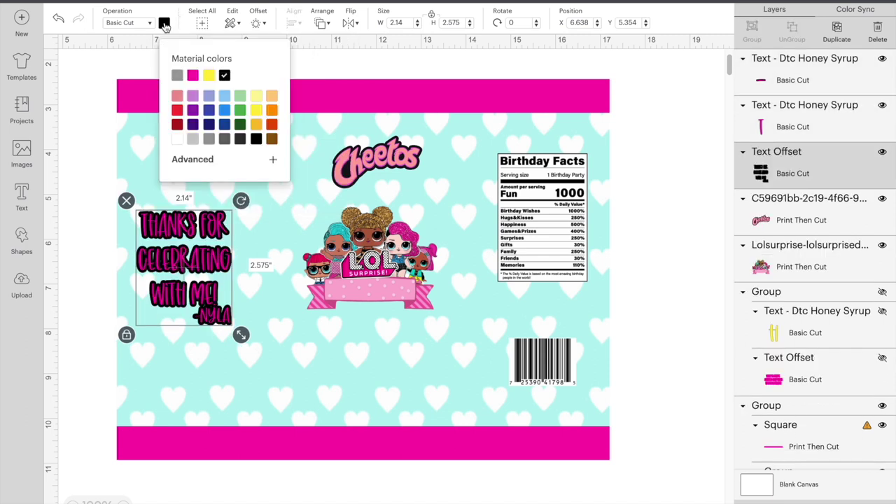
click(178, 140)
click(311, 291)
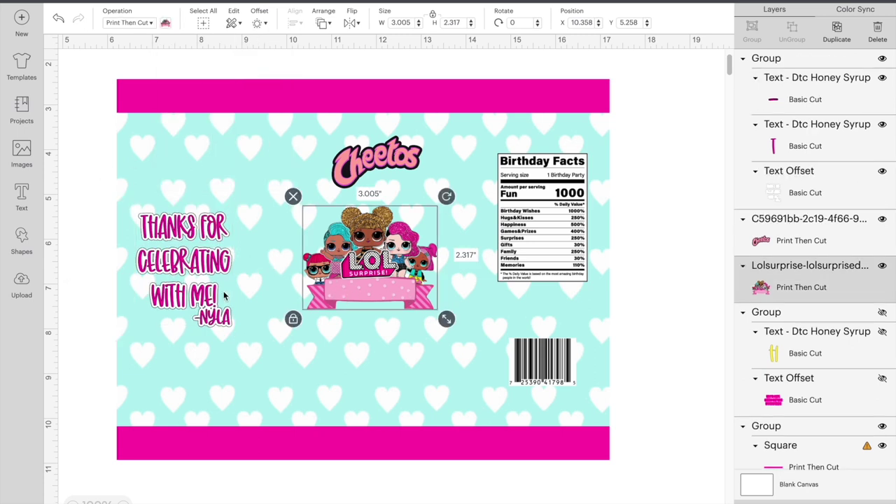
Add a separate text with the child's name in capitals and set its font to Bubble Bobble.
click(21, 198)
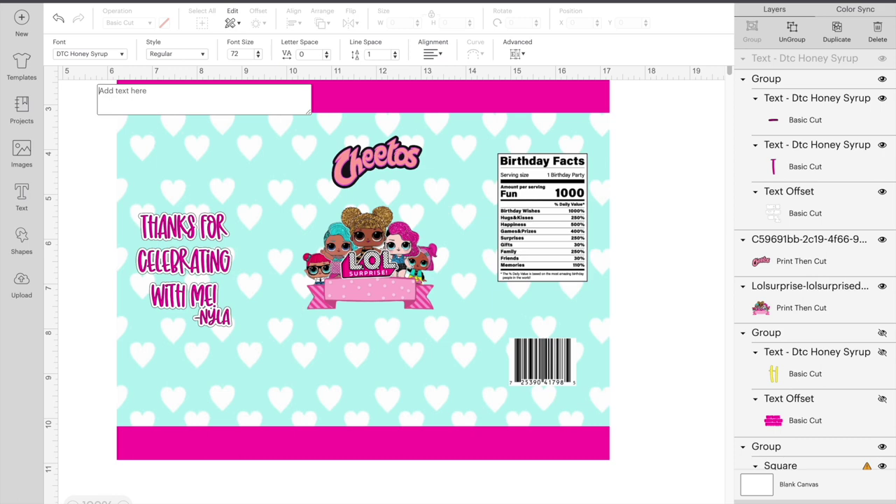
text(NYLA)
click(102, 54)
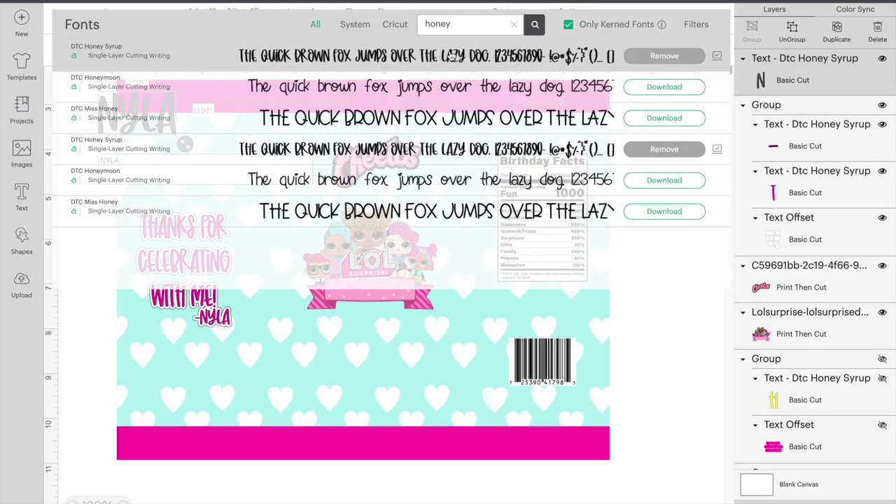
click(514, 23)
click(481, 28)
text(bubble)
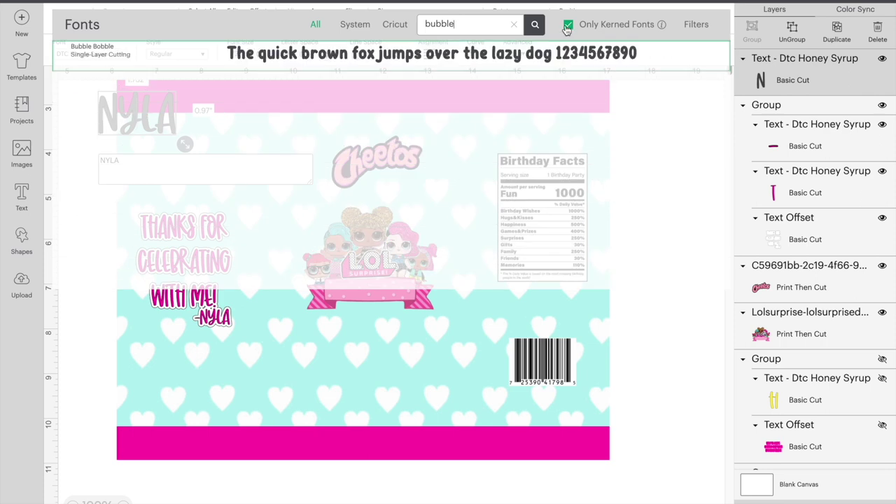
click(214, 52)
Fit the Bubble Bobble name onto the pink ribbon at about 1.22 by 0.44 inches, then deselect everything.
drag(333, 142, 394, 297)
click(388, 291)
click(390, 294)
click(385, 326)
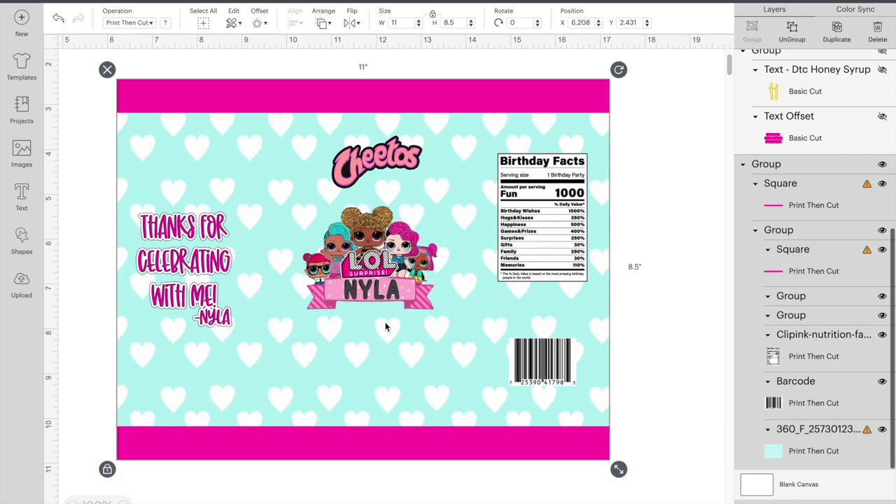
click(620, 304)
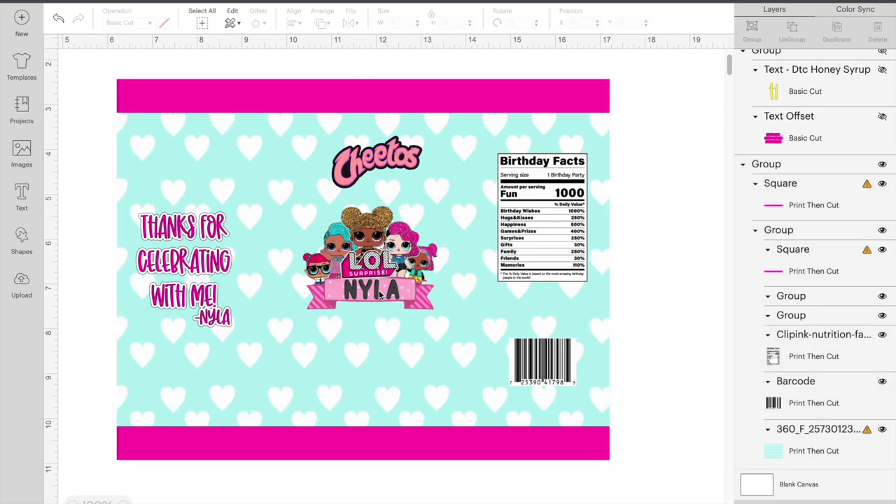
Recolor the name on the pink ribbon white.
click(379, 290)
click(165, 23)
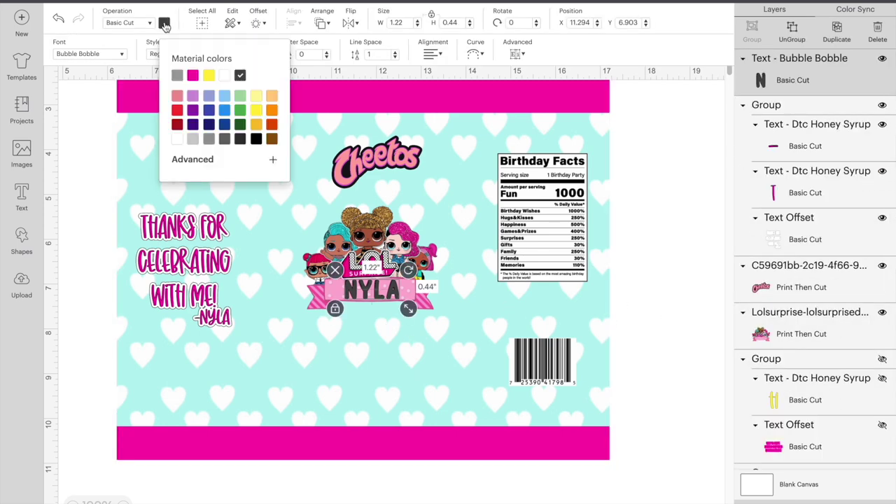
click(225, 78)
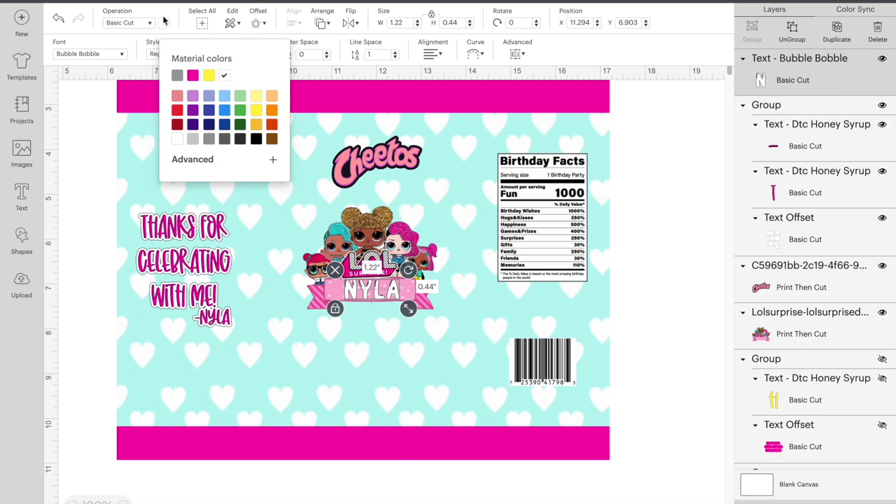
click(224, 109)
click(226, 97)
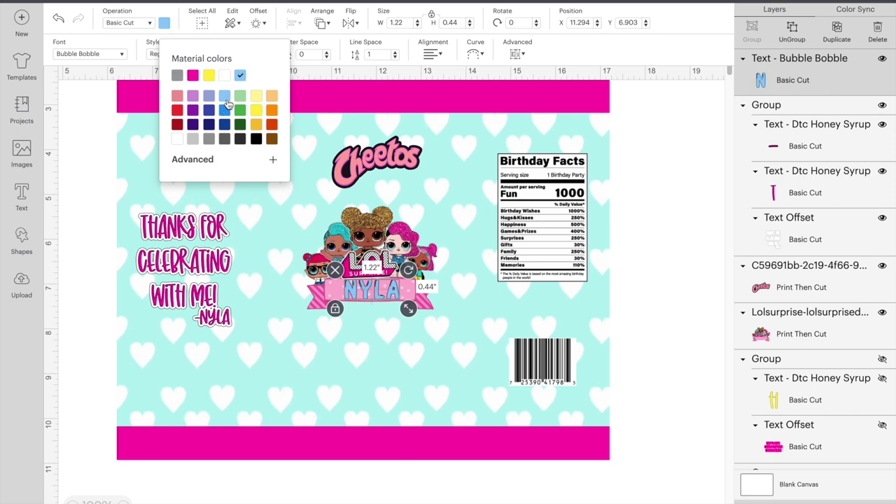
click(224, 75)
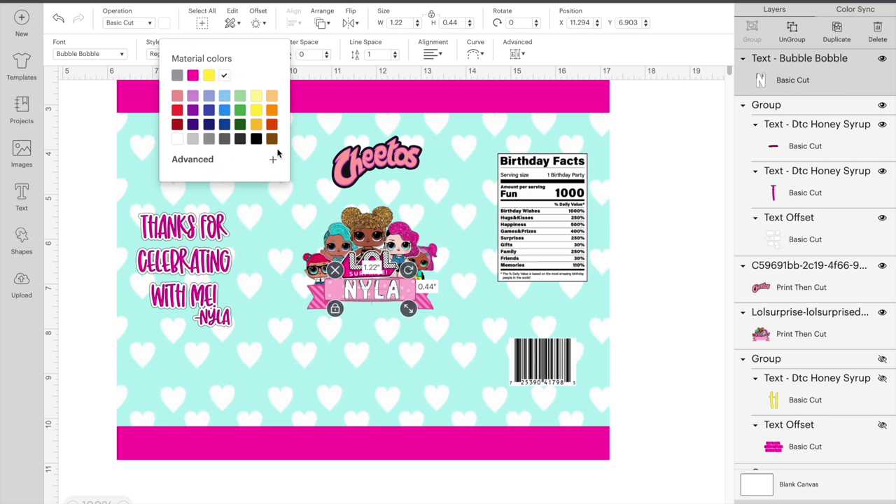
Add a black 0.02-inch offset with rounded corners around the white name on the ribbon.
click(259, 23)
click(318, 94)
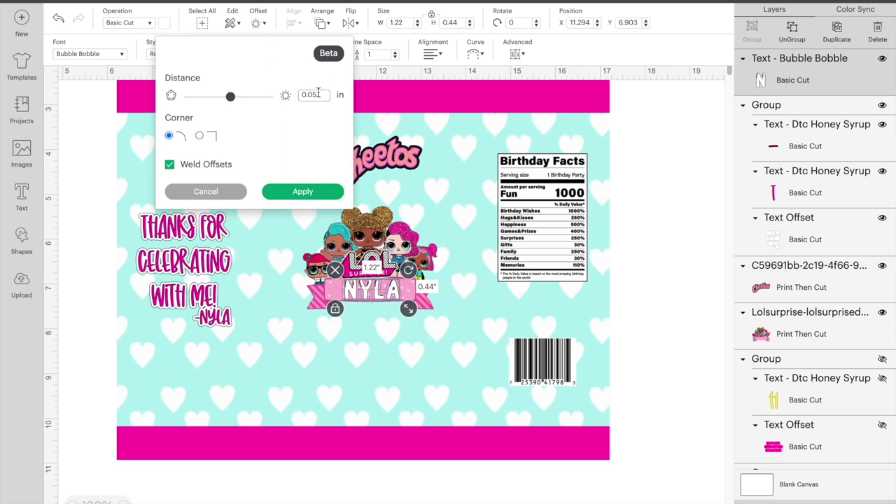
text(2)
click(283, 192)
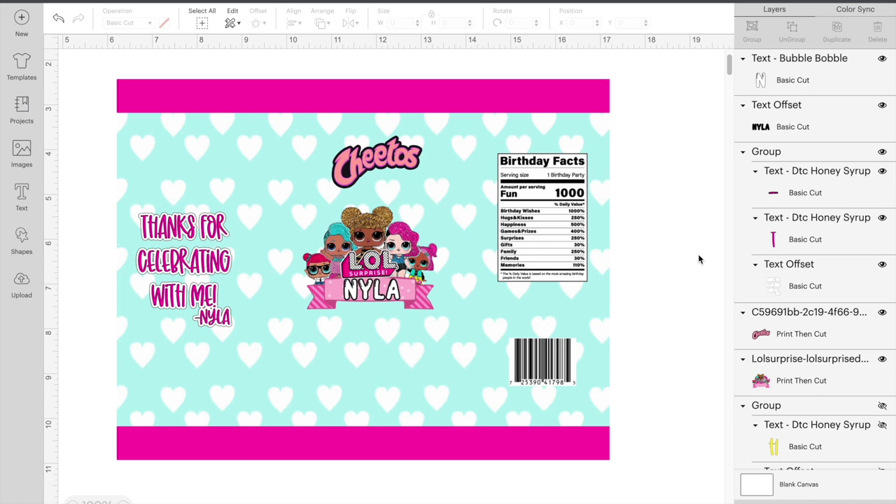
Group the ribbon name with its black offset, and group that result with the LOL Surprise graphic.
click(853, 118)
shift+click(853, 90)
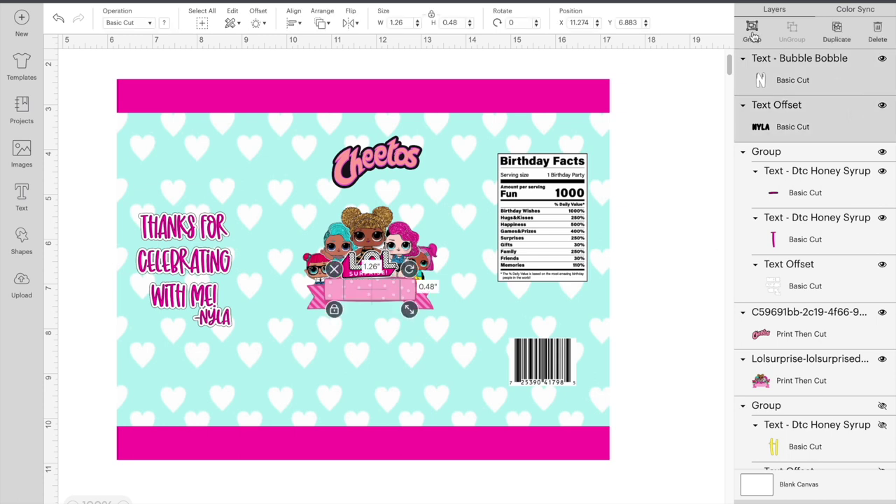
click(752, 29)
shift+click(810, 358)
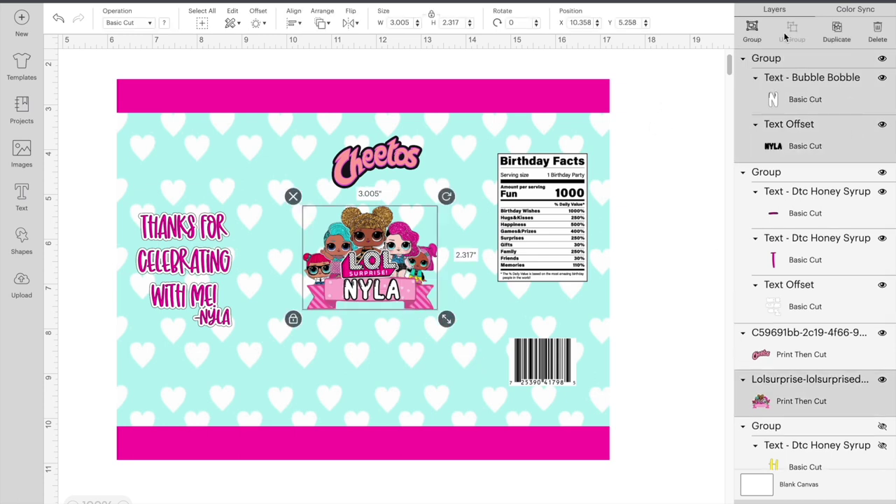
click(750, 31)
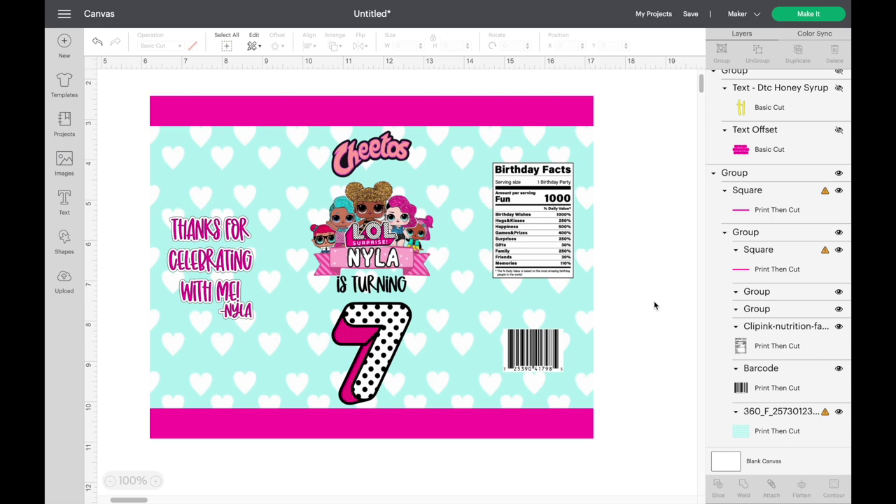
Ungroup the centre artwork and move the Cheetos logo below the thank-you message to about X 7.13, Y 8.49 inches.
click(376, 158)
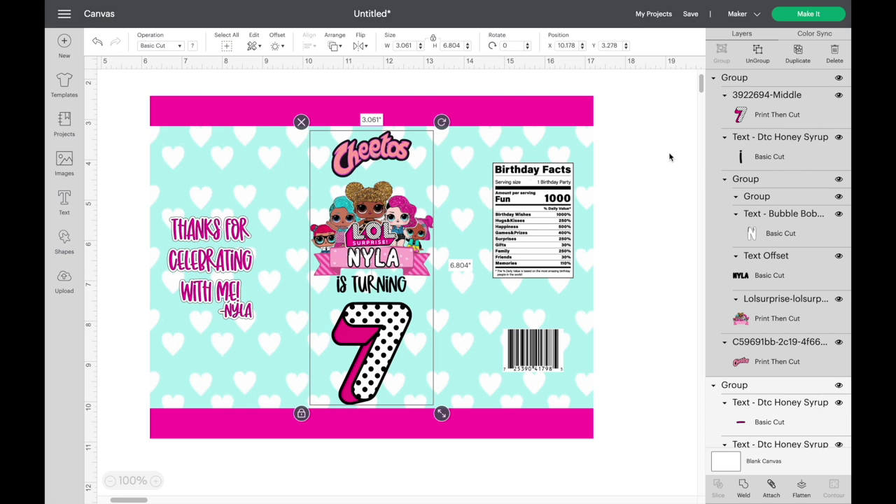
click(761, 60)
click(404, 157)
drag(403, 156, 259, 367)
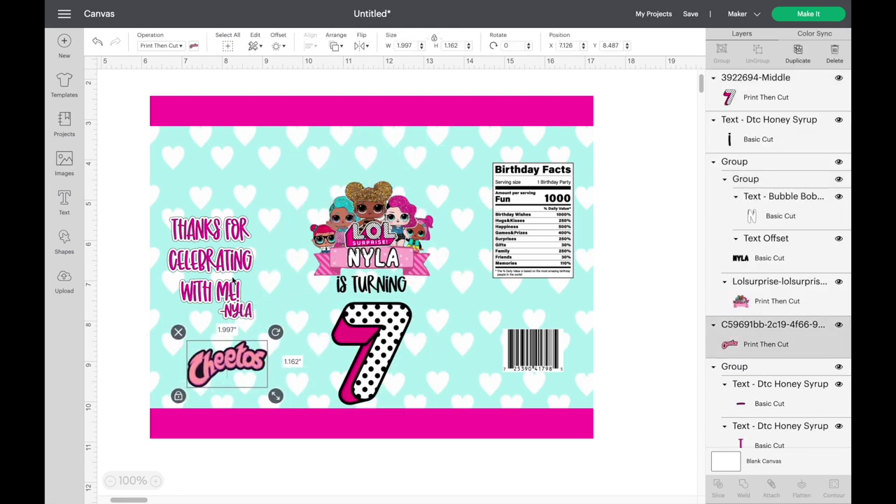
Move the thank-you message up to about Y 4.56 inches and shift the Cheetos logo to about X 6.81, Y 8.43 inches.
click(233, 280)
drag(233, 280, 233, 245)
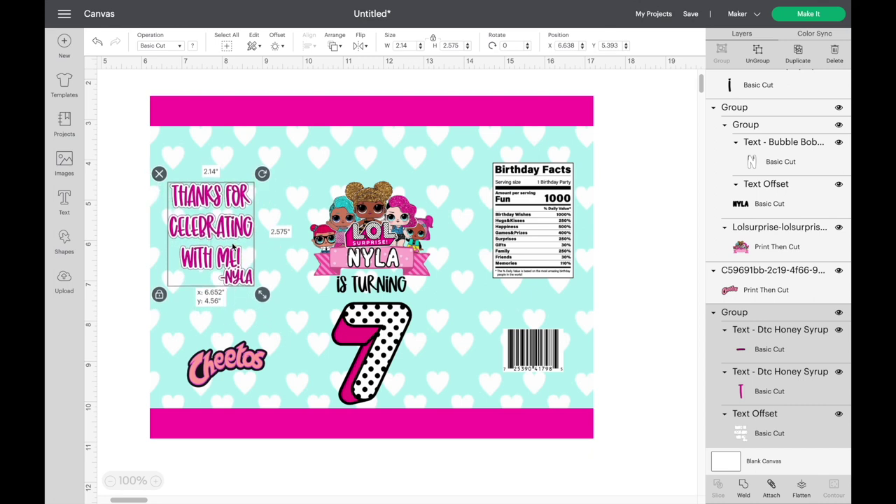
click(240, 359)
drag(240, 359, 235, 366)
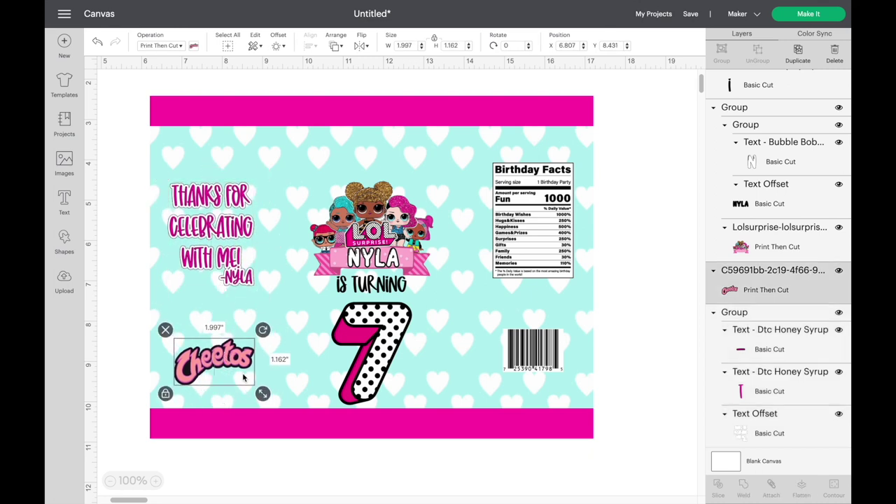
Shrink the Cheetos logo to about 1.51 by 0.88 inches, and shift the LOL graphic, "is turning" text and number 7 upward.
drag(263, 394, 244, 383)
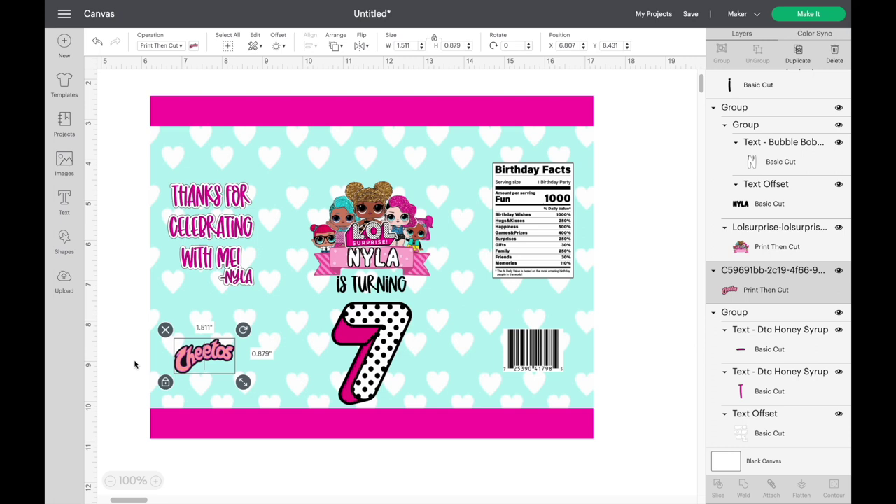
click(136, 364)
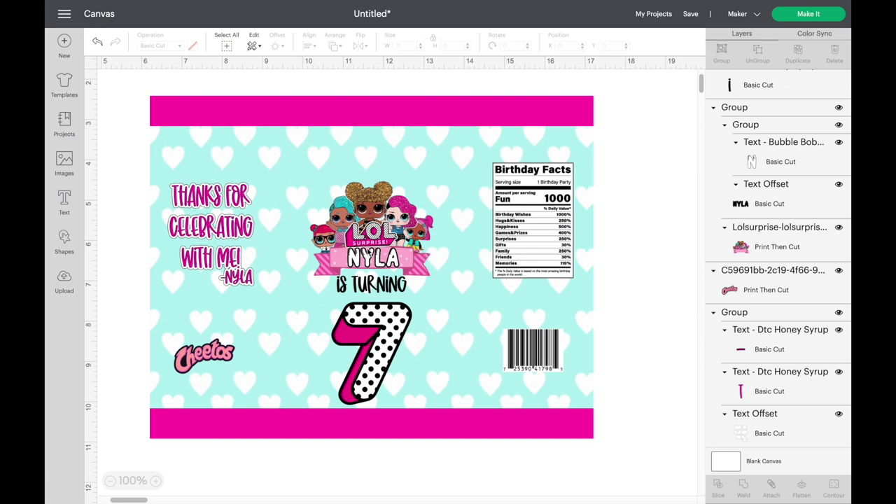
drag(369, 252, 370, 233)
drag(379, 290, 378, 277)
drag(386, 312, 385, 298)
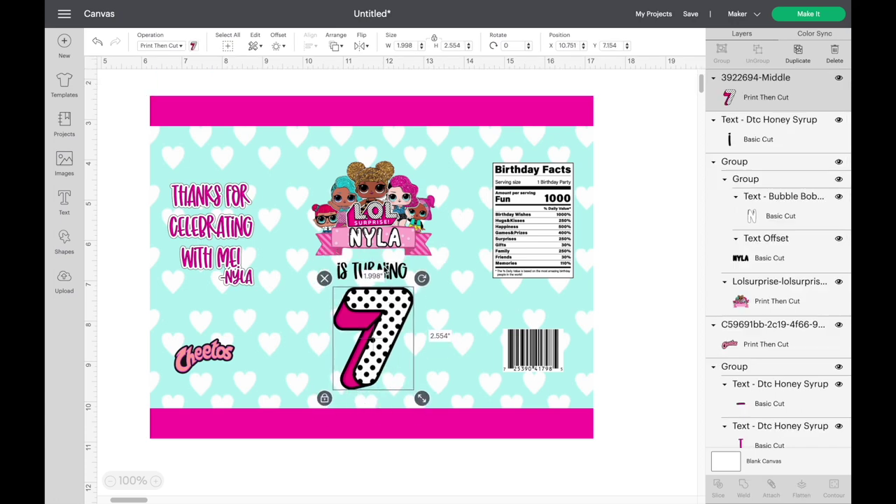
Centre the LOL graphic, "is turning" text and number 7 horizontally with each other and distribute them vertically.
shift+click(383, 273)
shift+click(389, 219)
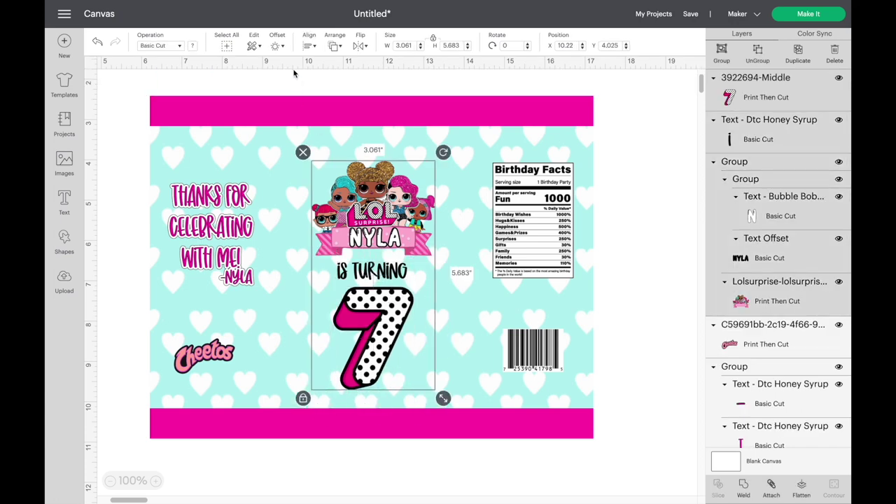
click(313, 46)
click(330, 92)
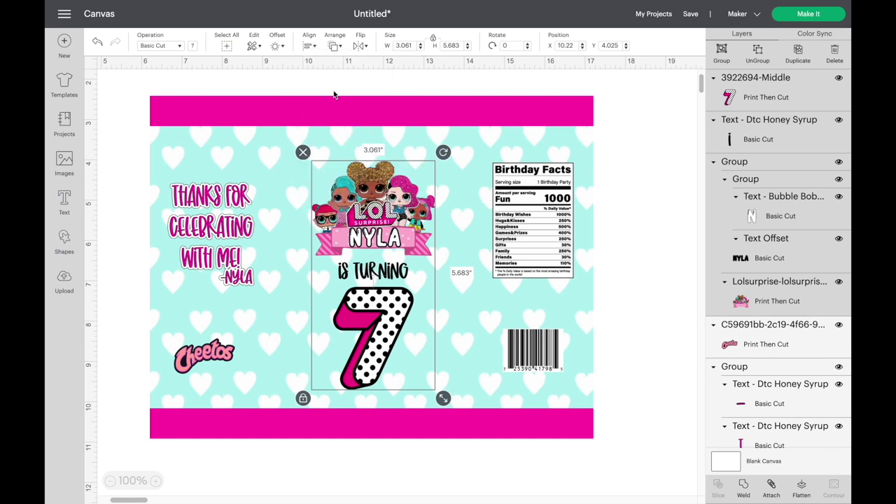
click(312, 47)
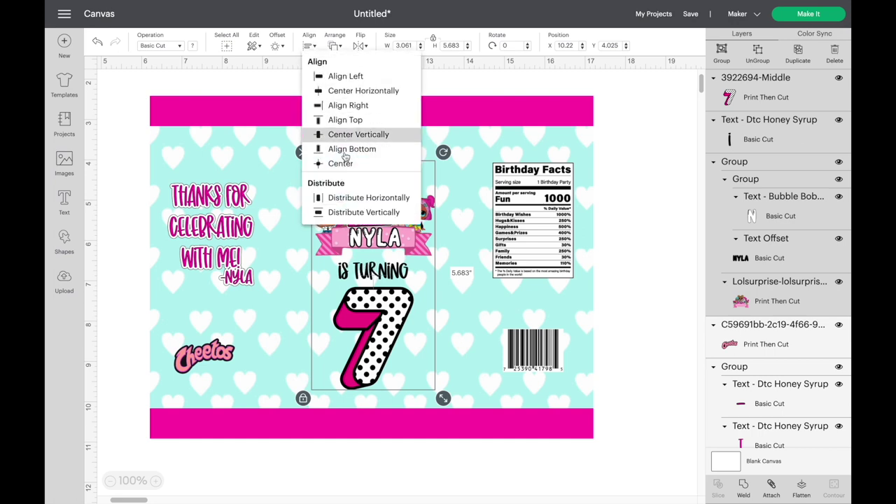
click(344, 213)
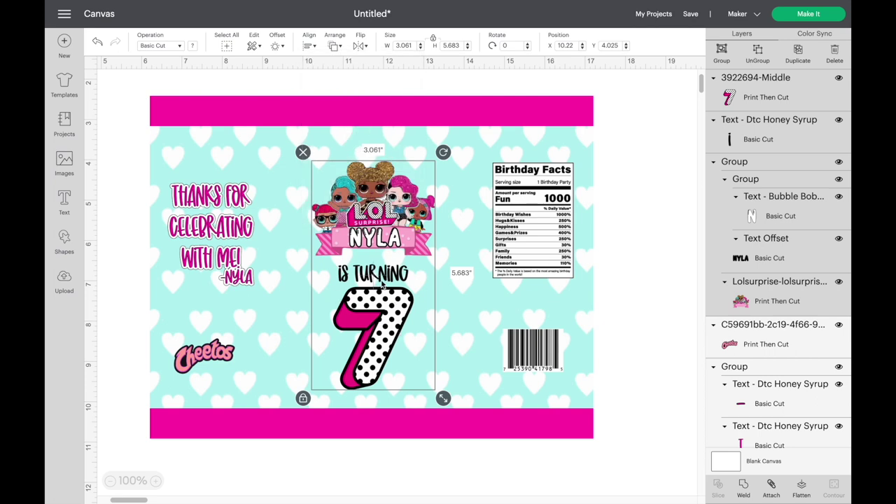
click(346, 450)
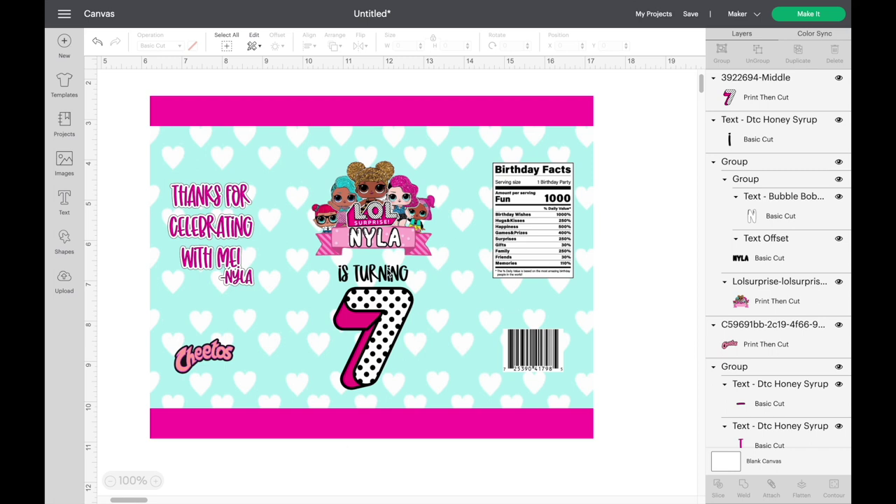
Move the "is turning" text up to about Y 6.5 inches and centre it horizontally with the LOL graphic and number 7.
drag(385, 277, 385, 273)
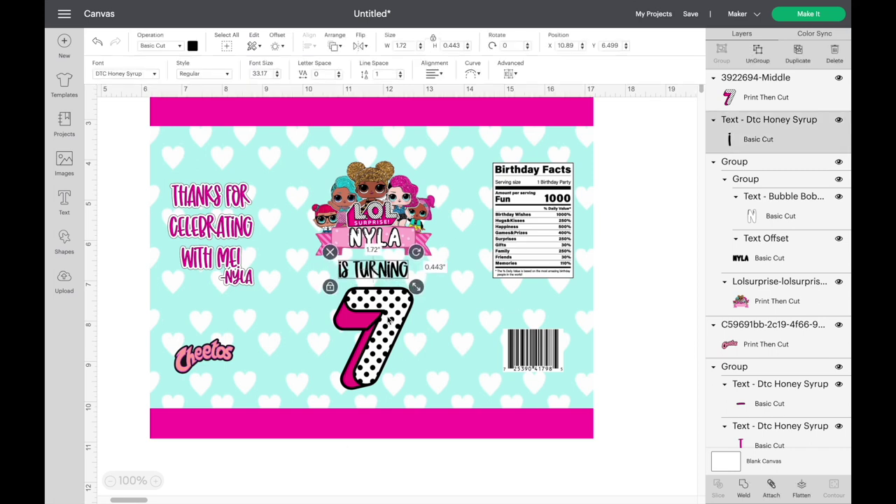
shift+click(390, 321)
shift+click(390, 223)
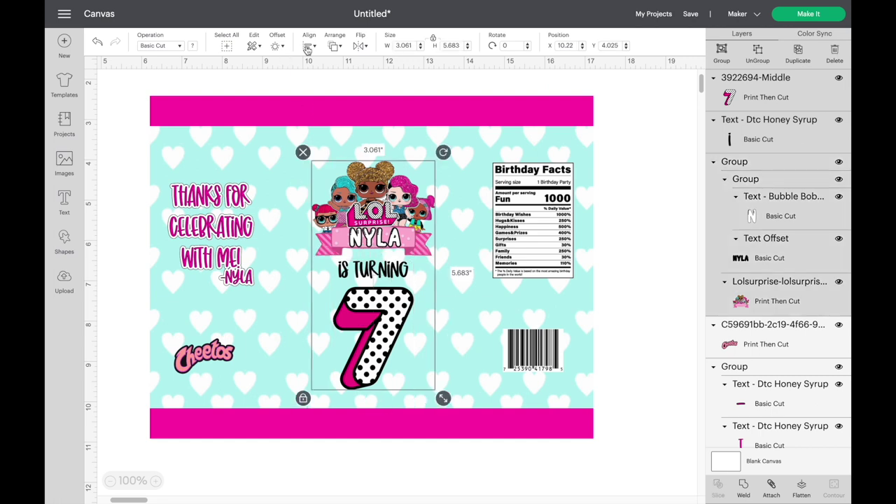
click(309, 45)
click(333, 92)
Group the LOL graphic, "is turning" text and number 7, and centre the group on the 11 by 8.5 inch wrapper background.
click(723, 52)
drag(413, 87, 383, 216)
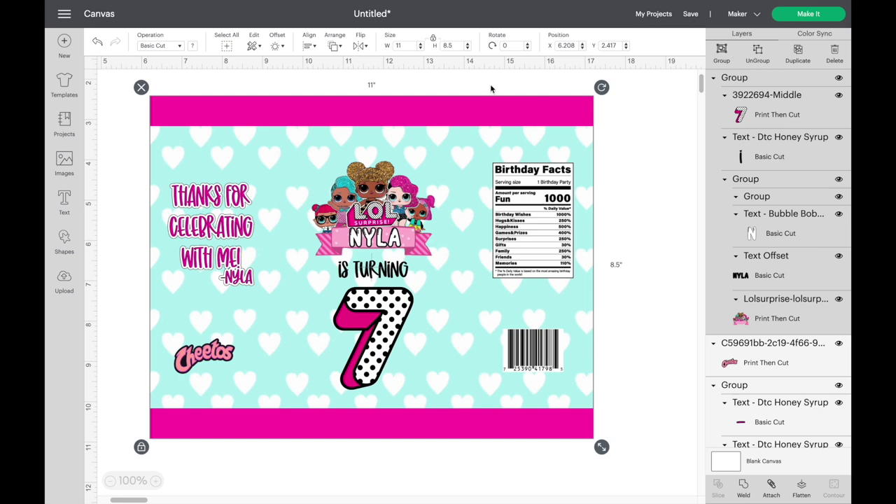
click(311, 47)
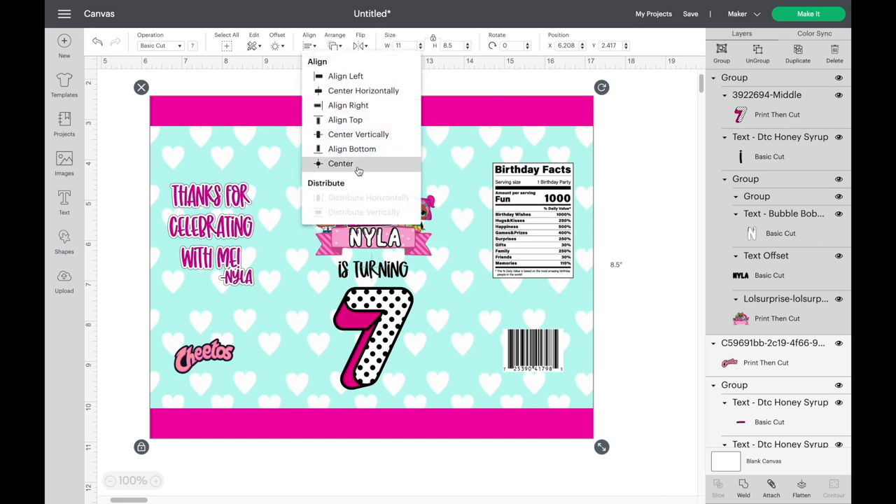
click(336, 164)
click(621, 244)
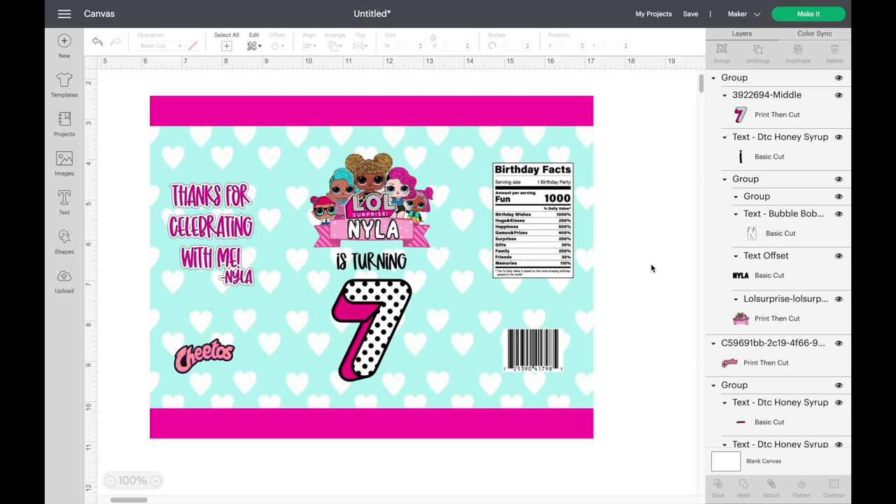
Take a screenshot of the canvas, crop it to the wrapper's edges and save it.
key(super+shift+3)
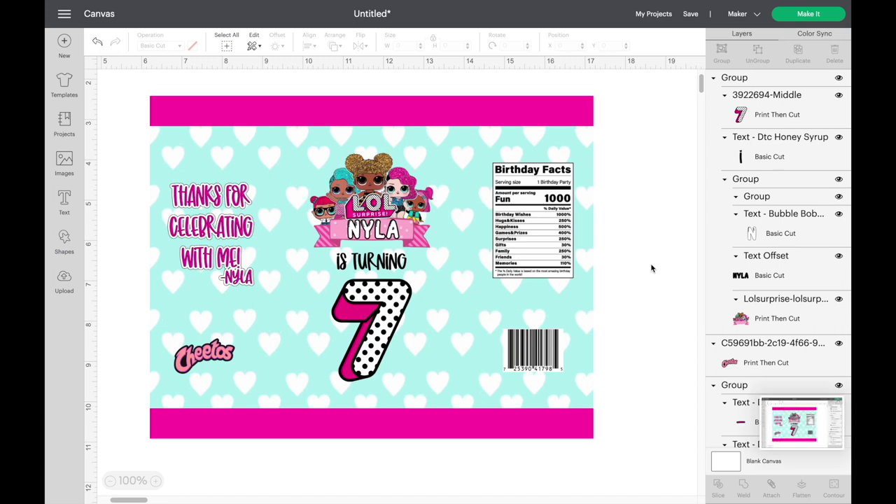
click(822, 417)
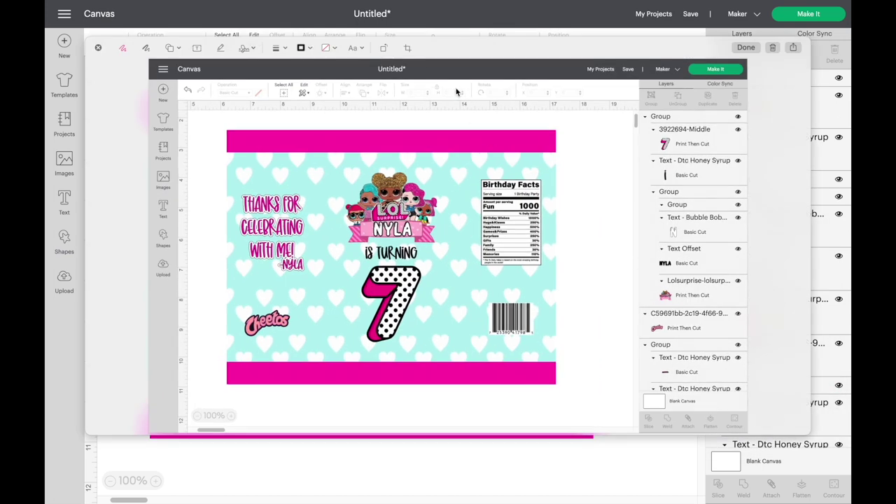
click(407, 48)
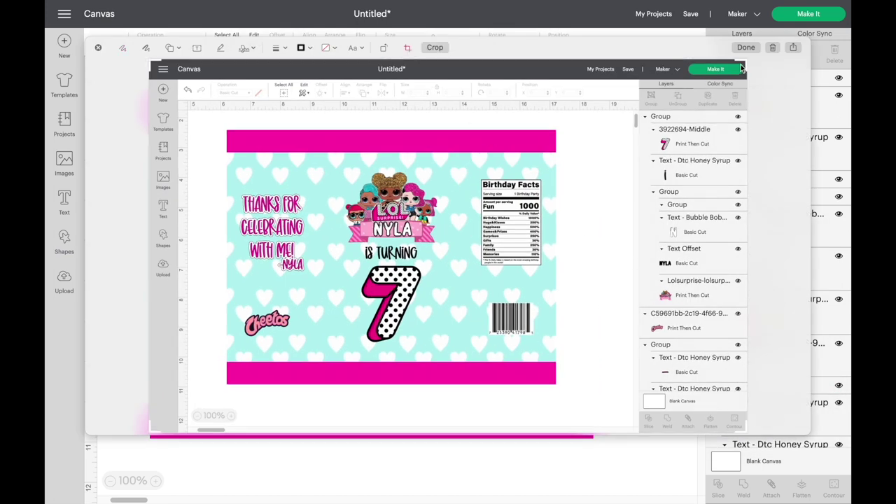
drag(745, 63, 556, 130)
drag(151, 432, 225, 384)
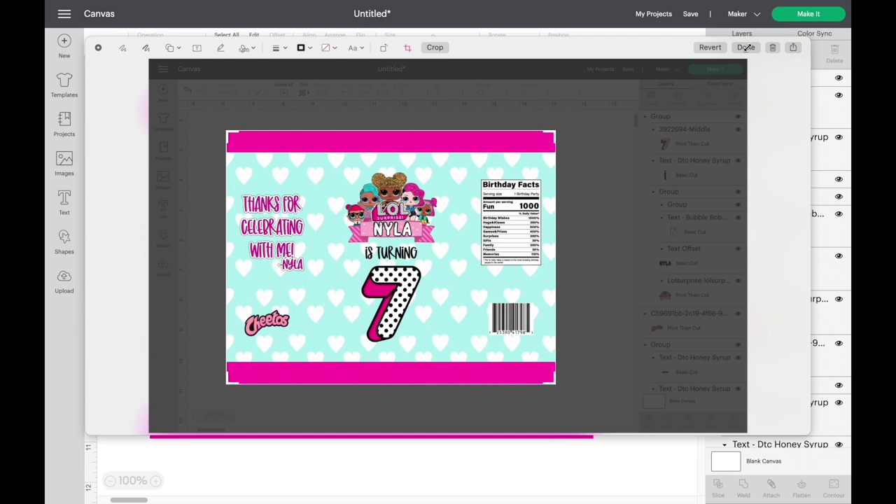
click(746, 47)
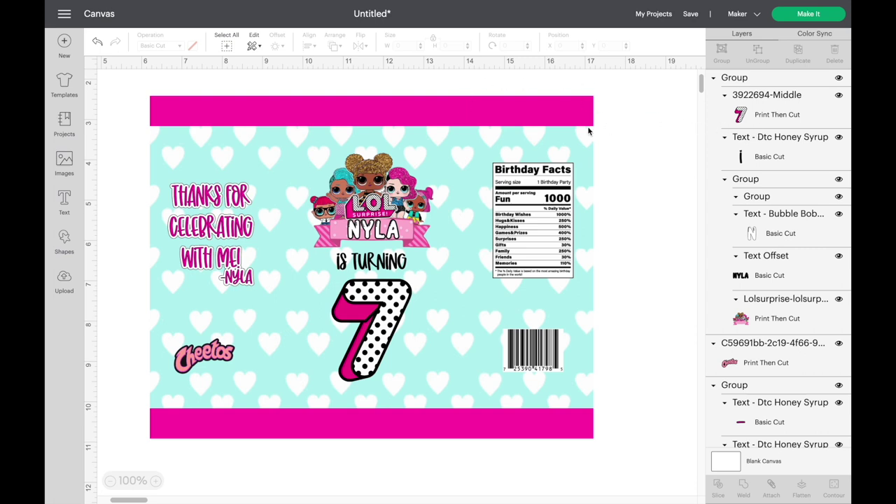
click(761, 221)
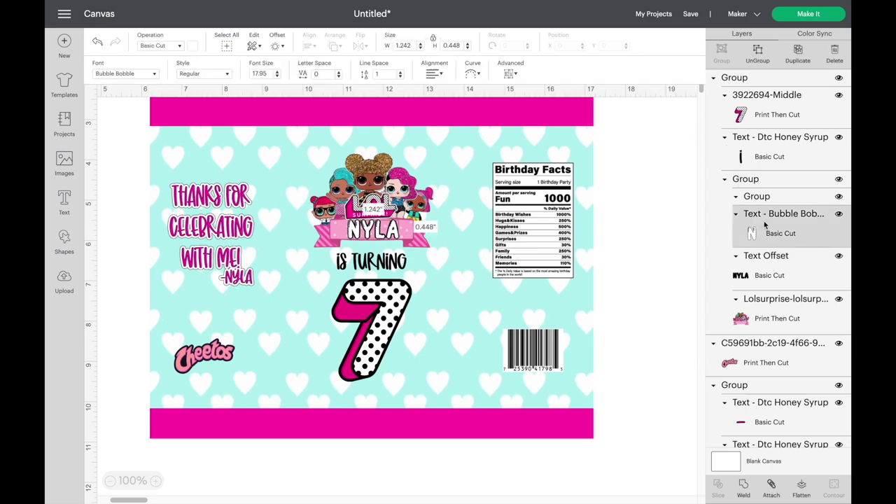
click(666, 188)
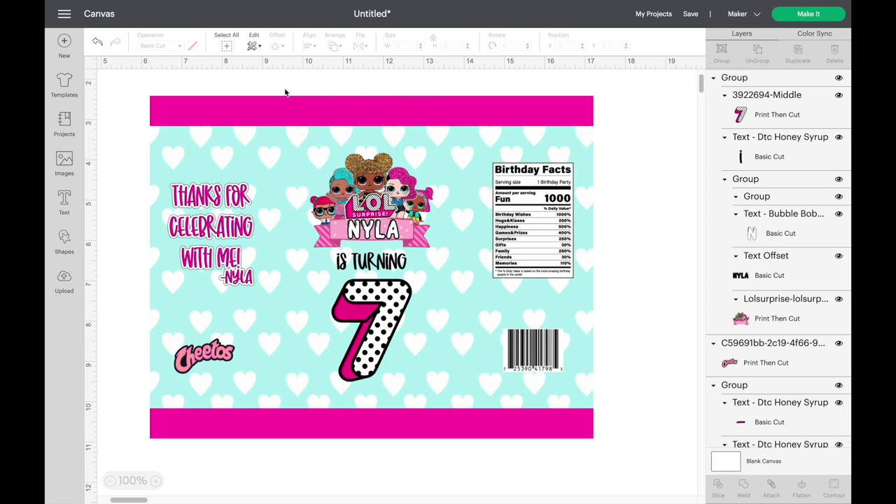
click(226, 46)
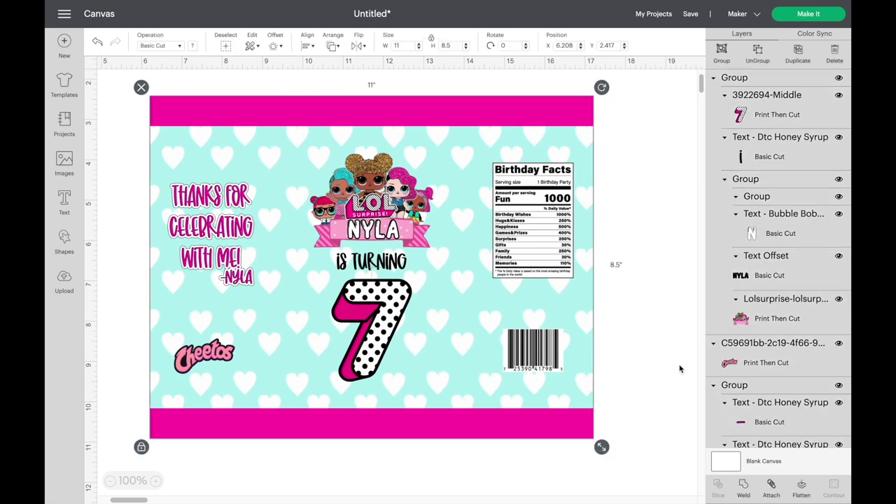
click(801, 494)
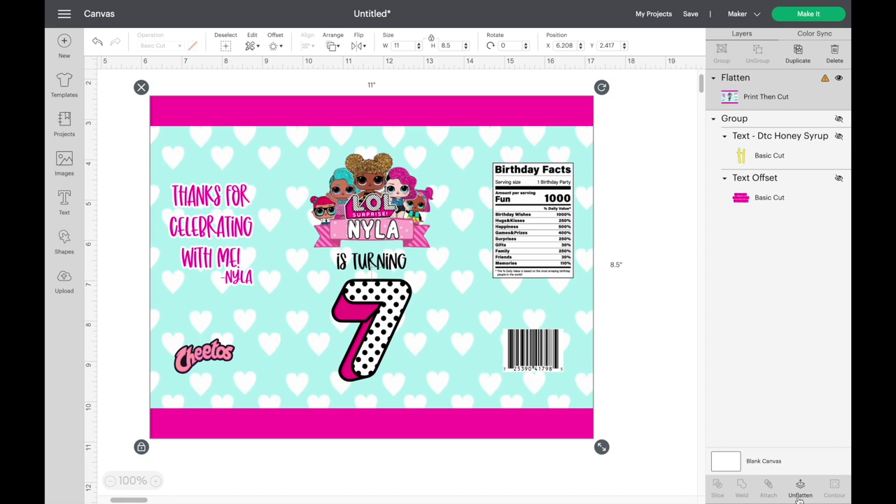
click(97, 42)
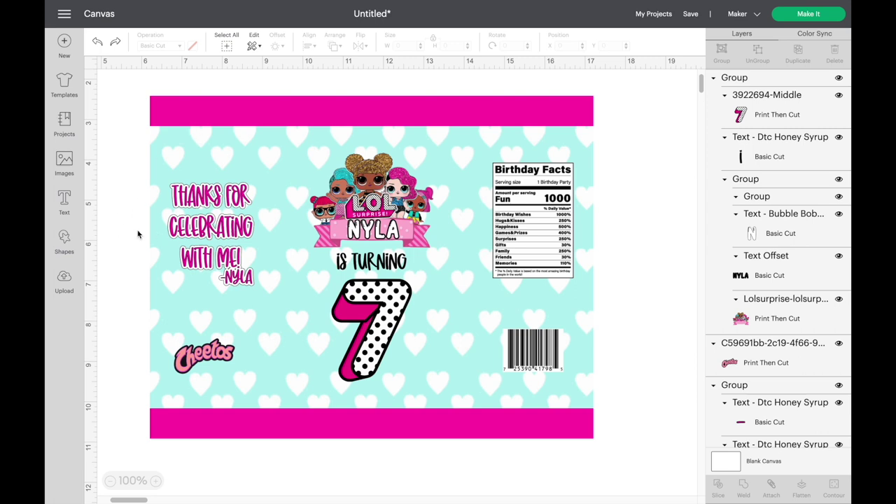
Flatten all visible wrapper elements into a single printable layer.
click(228, 44)
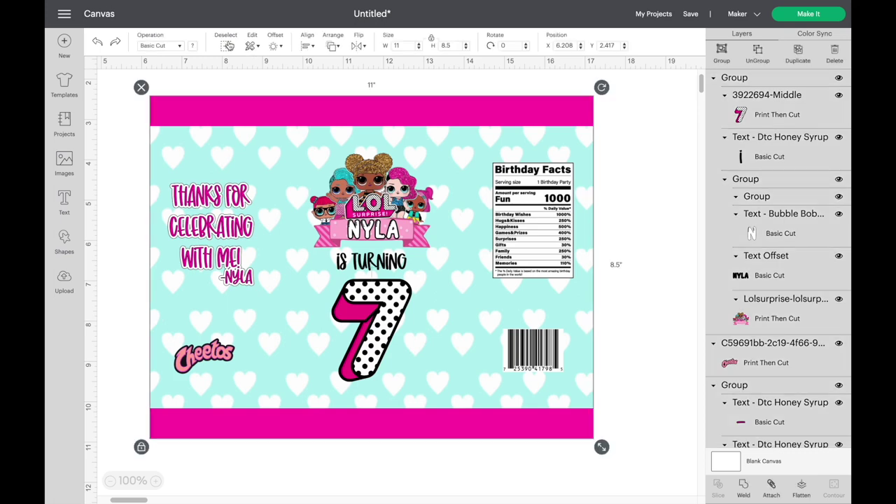
click(803, 488)
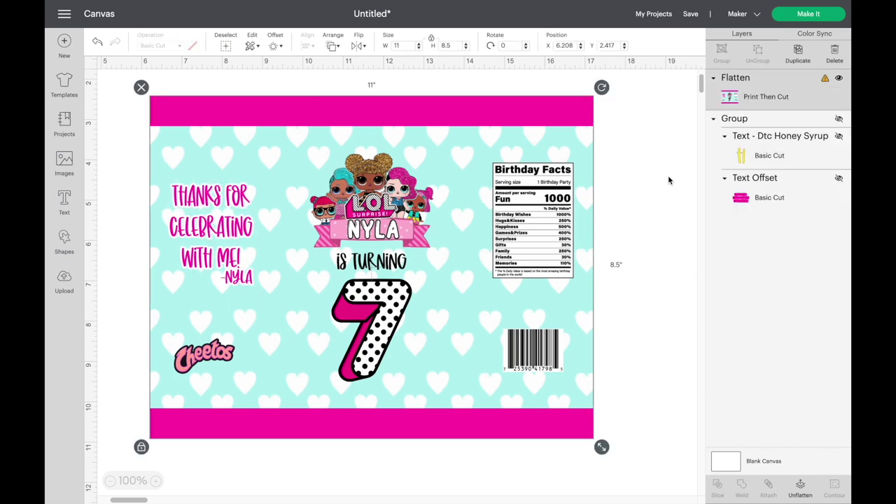
Save the project under the title "lol chip bags" and deselect the design.
click(690, 14)
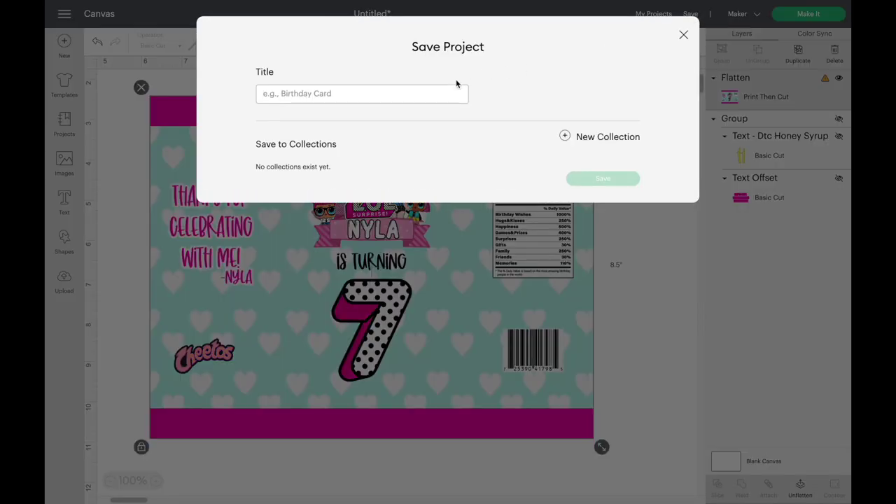
click(411, 94)
text(lol ch)
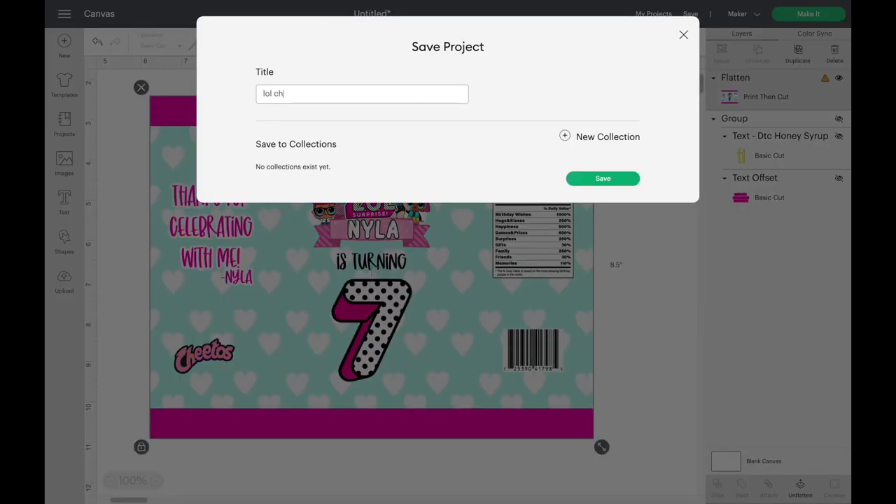
text(ip bags)
click(575, 184)
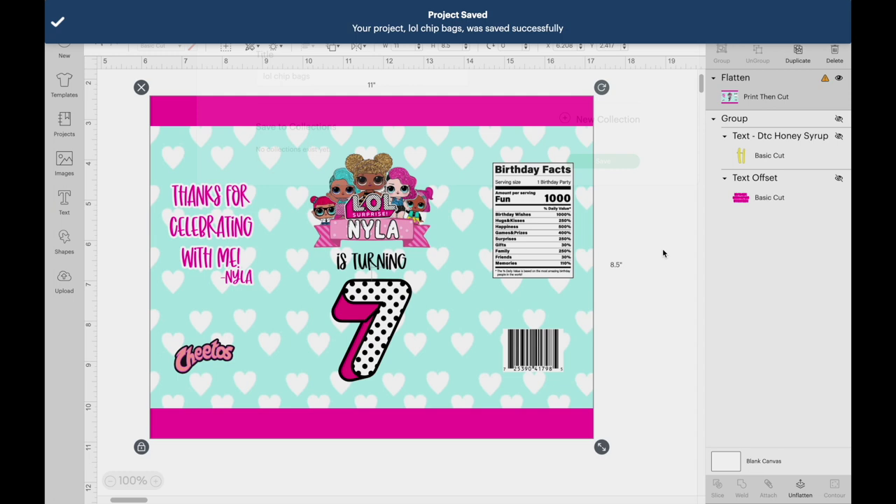
click(663, 252)
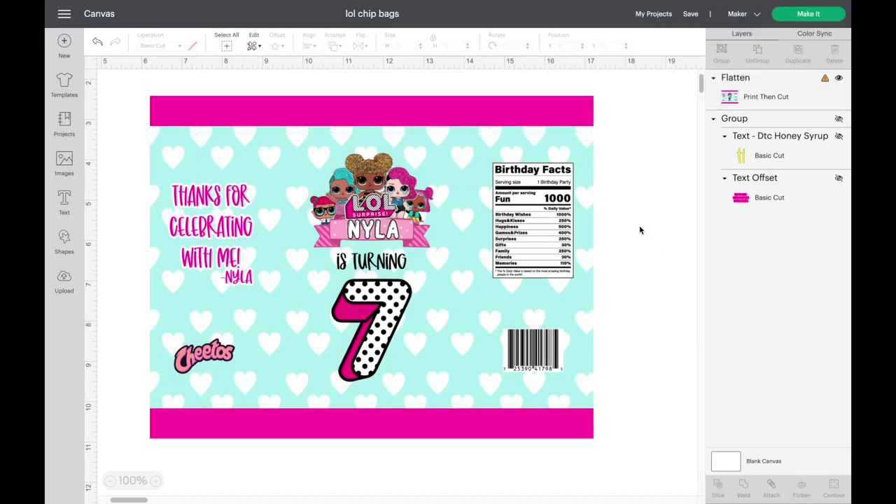
Take a new screenshot of the flattened wrapper, crop it to the wrapper's edges and save it.
key(super+shift+3)
click(795, 420)
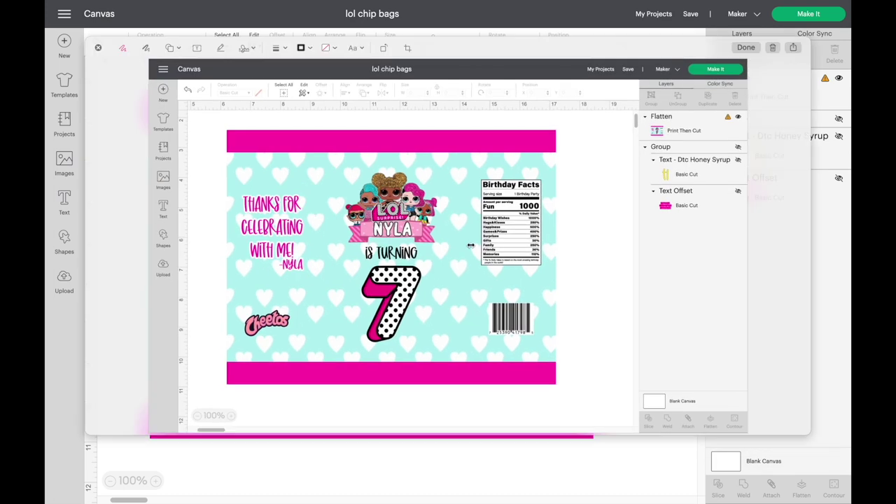
click(408, 49)
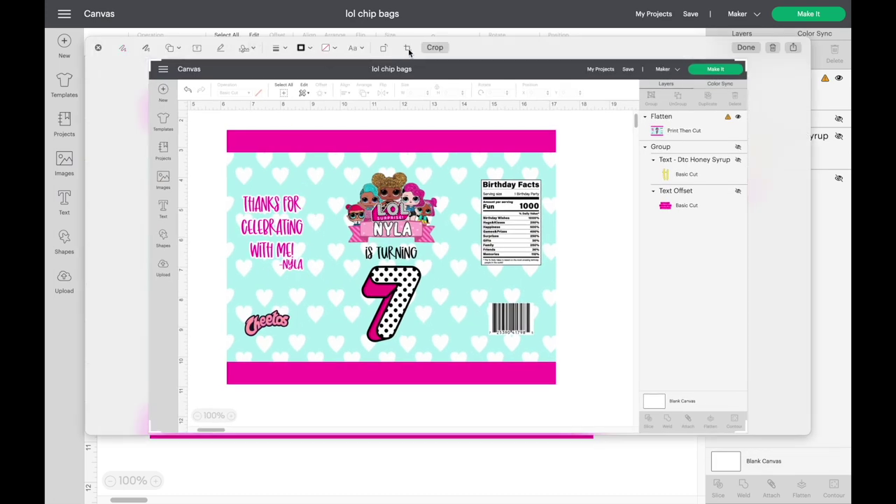
mouse_move(747, 63)
mouse_down()
mouse_move(624, 108)
mouse_move(560, 116)
mouse_move(555, 130)
mouse_up()
drag(154, 429, 226, 383)
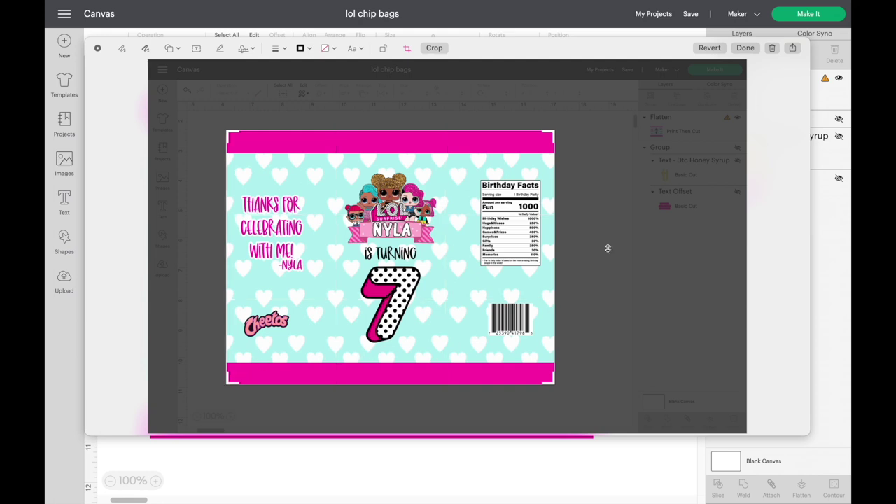
click(746, 47)
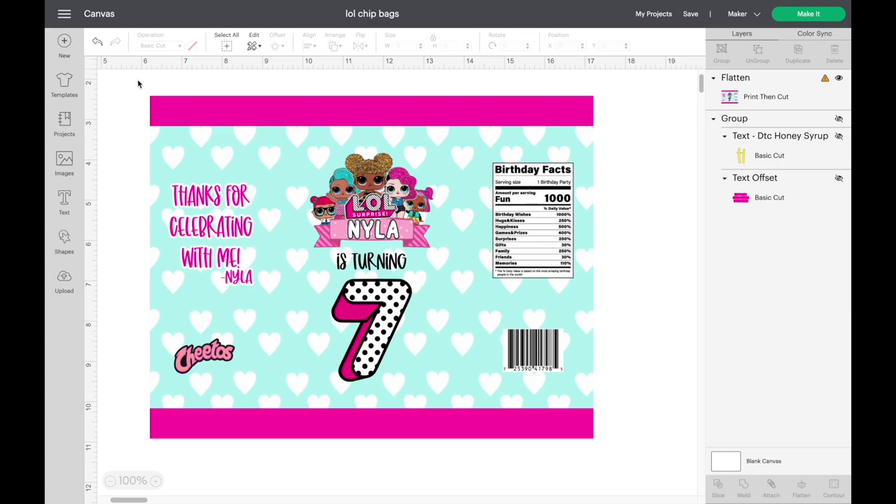
Take Cricut Design Space out of full-screen mode and switch to the Safari browser window.
mouse_move(99, 3)
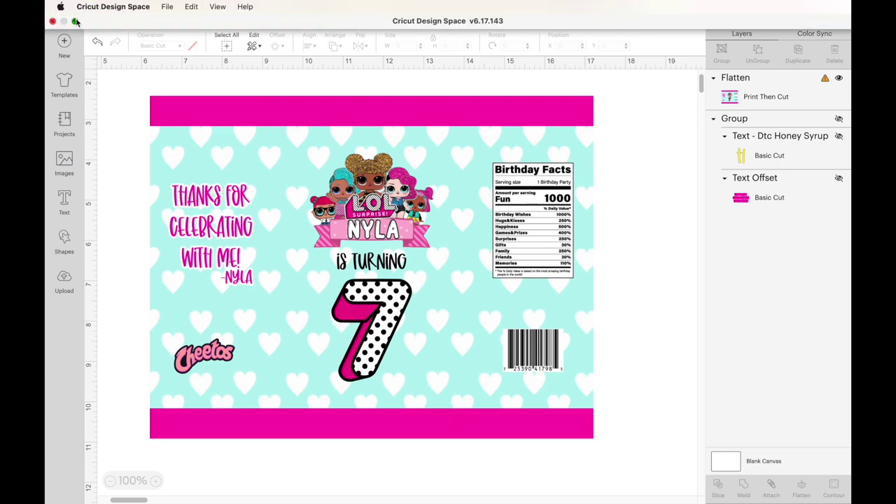
click(76, 21)
click(247, 35)
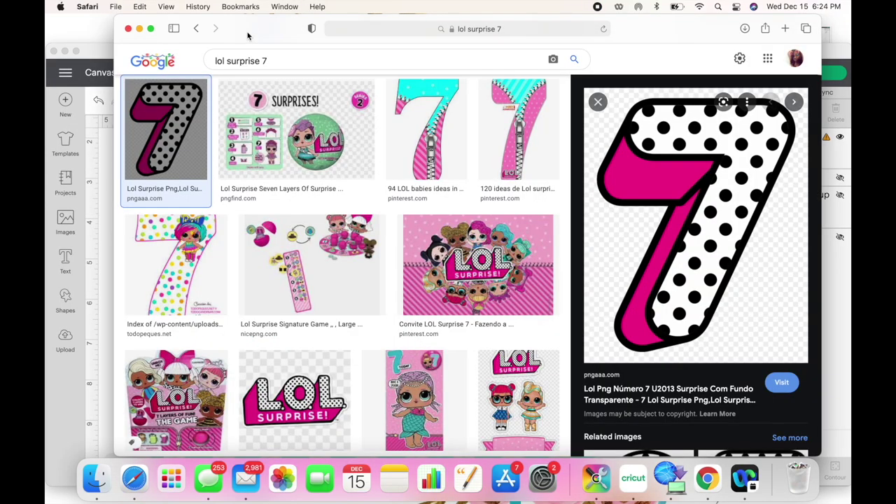
Open the Canva website and create a new blank design at the custom size 11 x 8.5 in.
click(506, 29)
click(486, 205)
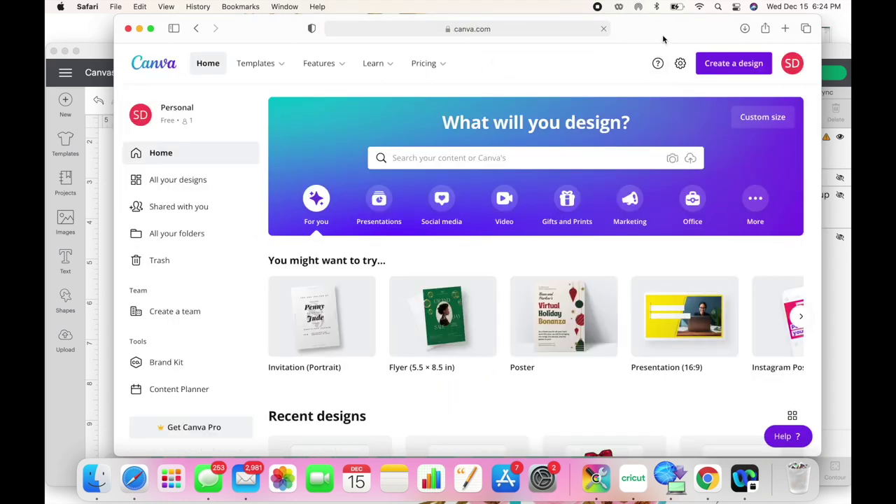
click(764, 121)
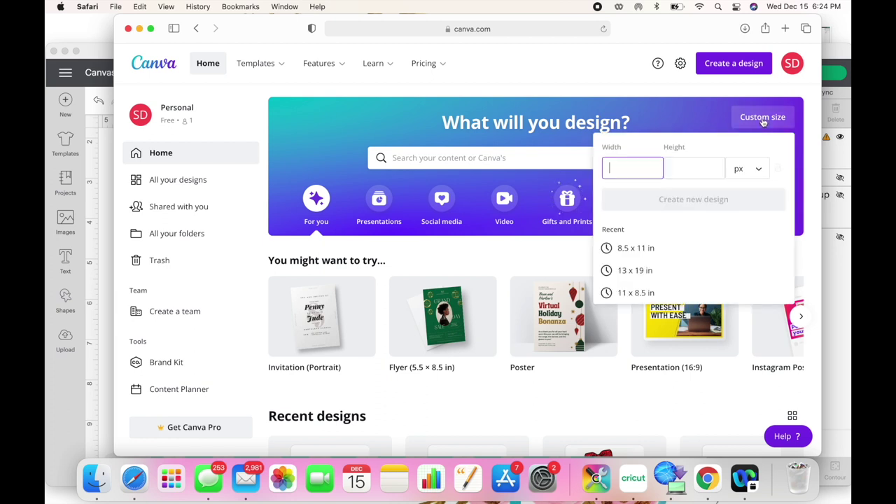
click(629, 294)
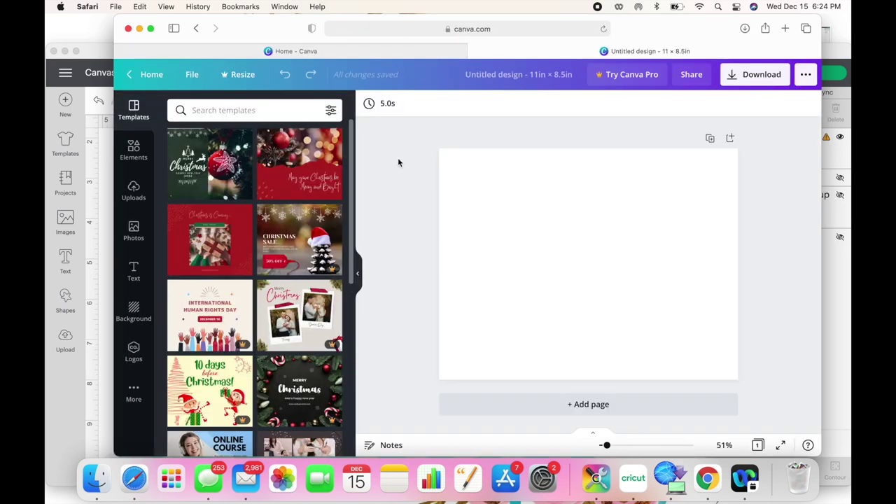
Rearrange the windows to expose the desktop, add the cropped wrapper screenshot to the blank design, and make Safari full screen.
drag(271, 29, 259, 82)
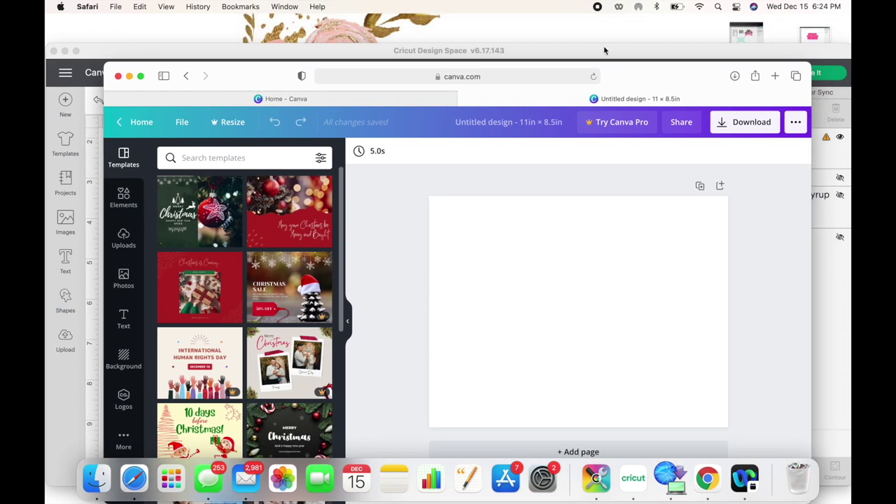
drag(640, 56, 499, 214)
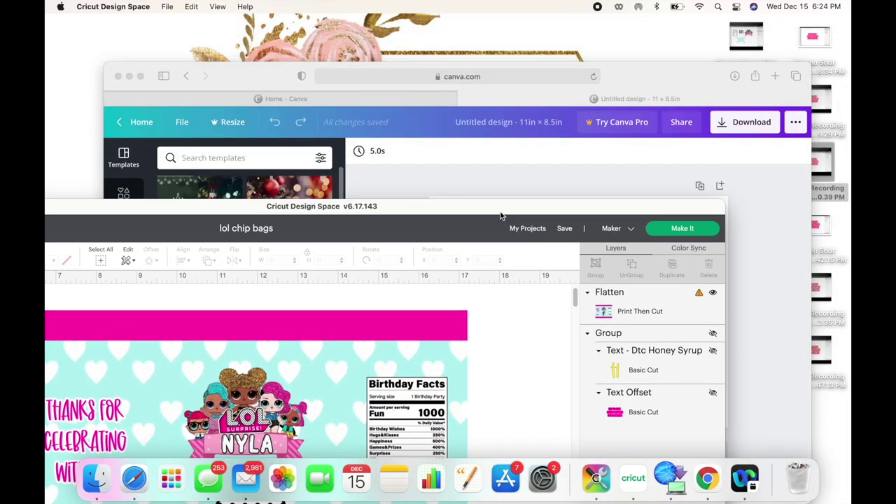
drag(690, 69, 626, 77)
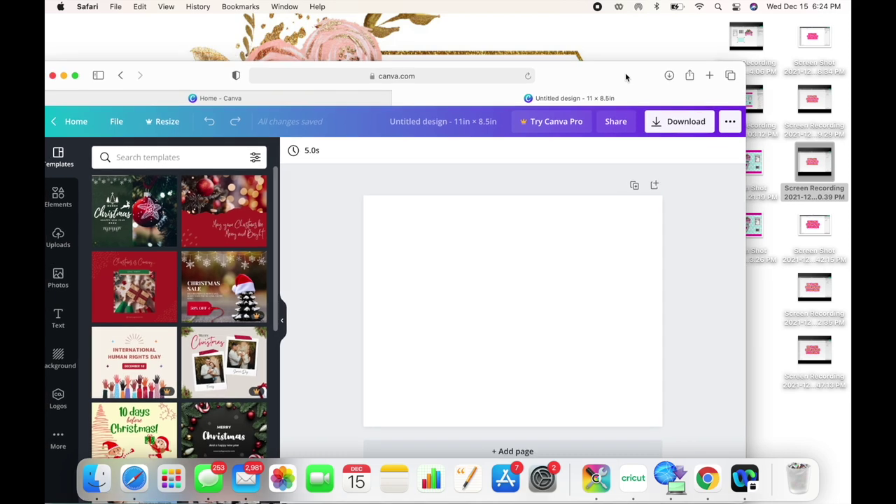
click(757, 228)
drag(757, 228, 593, 266)
drag(589, 75, 655, 70)
click(147, 69)
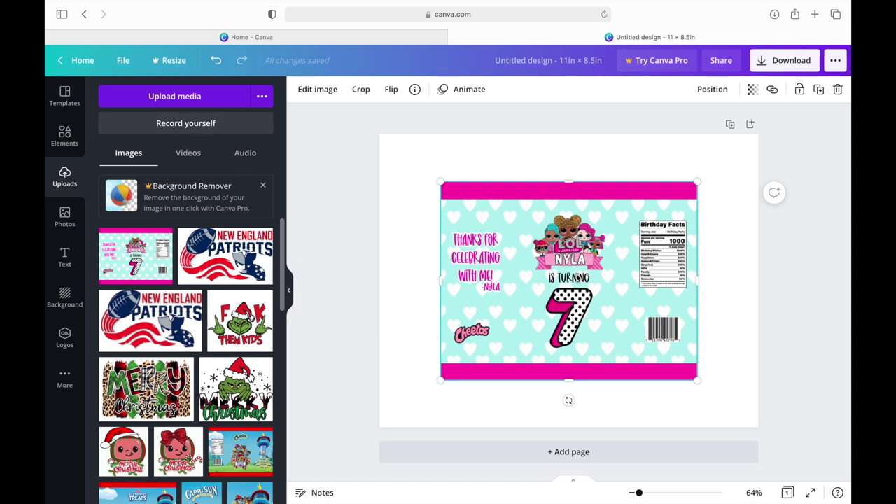
Try to enlarge the wrapper image from the page's upper-left corner to fit the page, and delete that copy.
drag(597, 289, 576, 269)
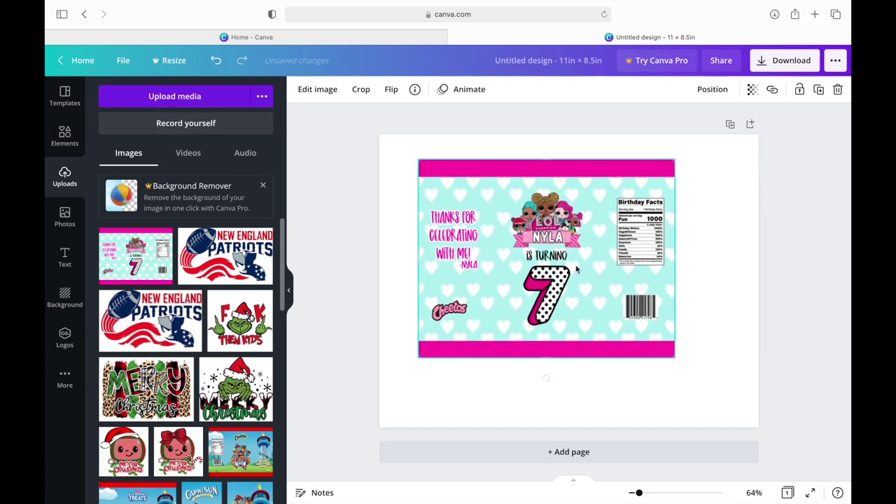
drag(675, 357, 765, 423)
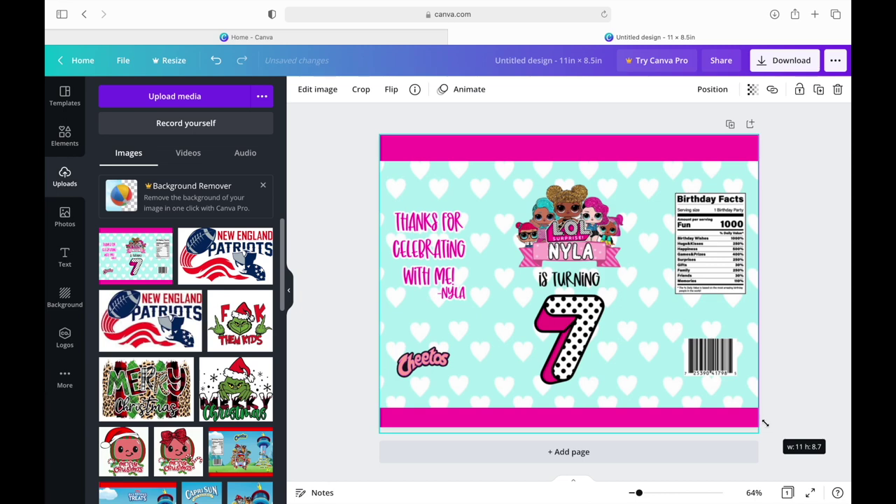
drag(765, 424, 740, 404)
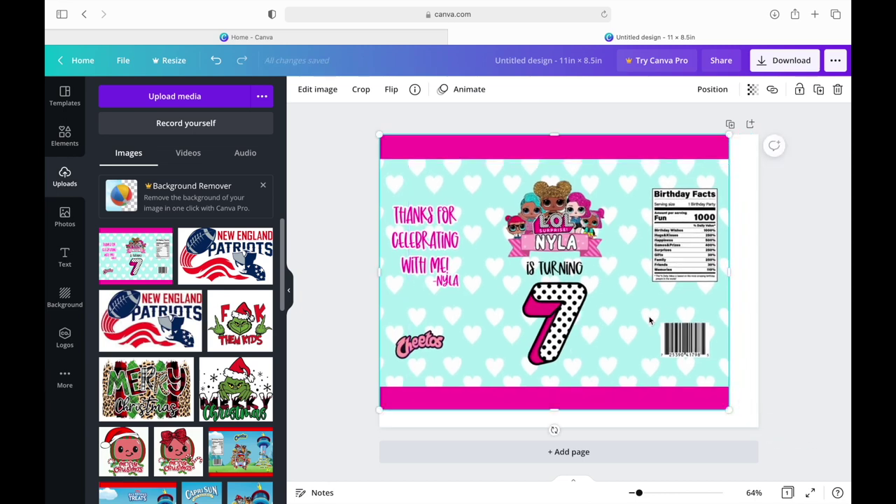
click(838, 90)
Place the uploaded wrapper image on the blank page again and move it toward the page's upper-left area.
drag(136, 255, 387, 247)
drag(524, 277, 526, 227)
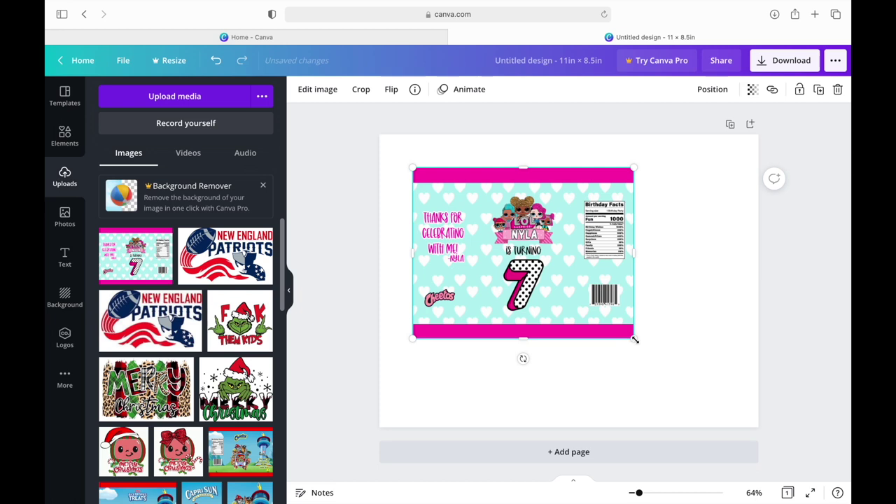